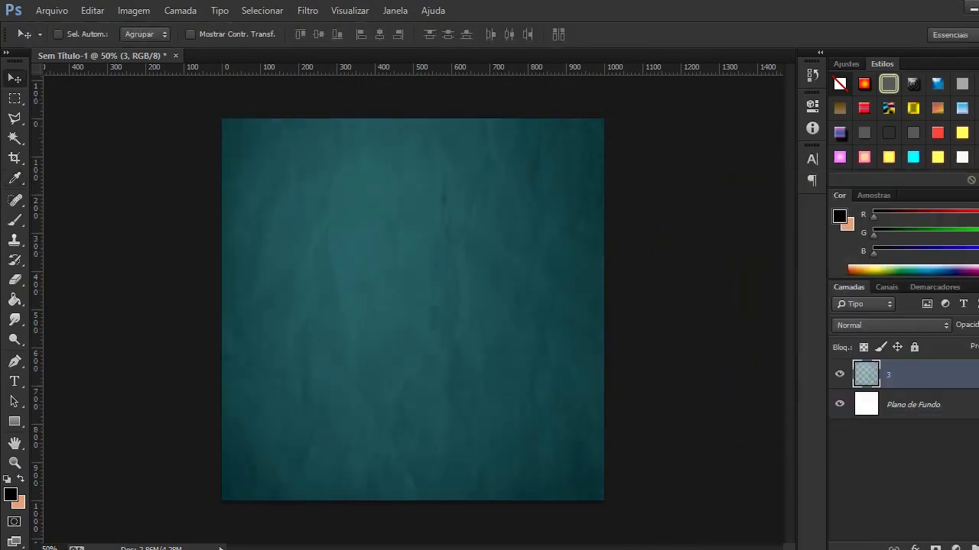
Step: Duplicate the teal texture layer 3 and smooth the copy with a blur filter
key(ctrl+j)
click(309, 10)
click(642, 358)
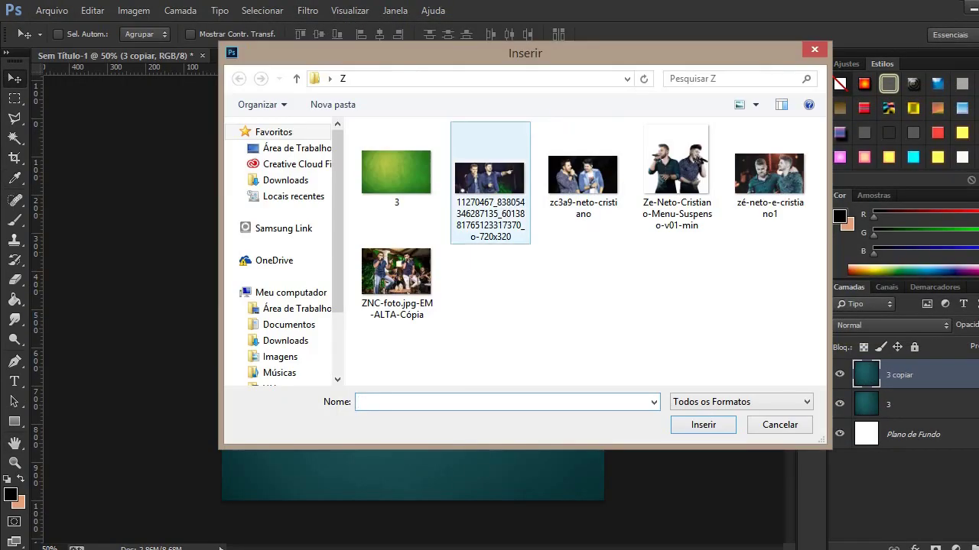
Step: Place the photo ZNC-foto.jpg-EM-ALTA-Cópia and position it against the upper part of the canvas
click(396, 283)
key(Return)
drag(581, 332, 581, 271)
key(Return)
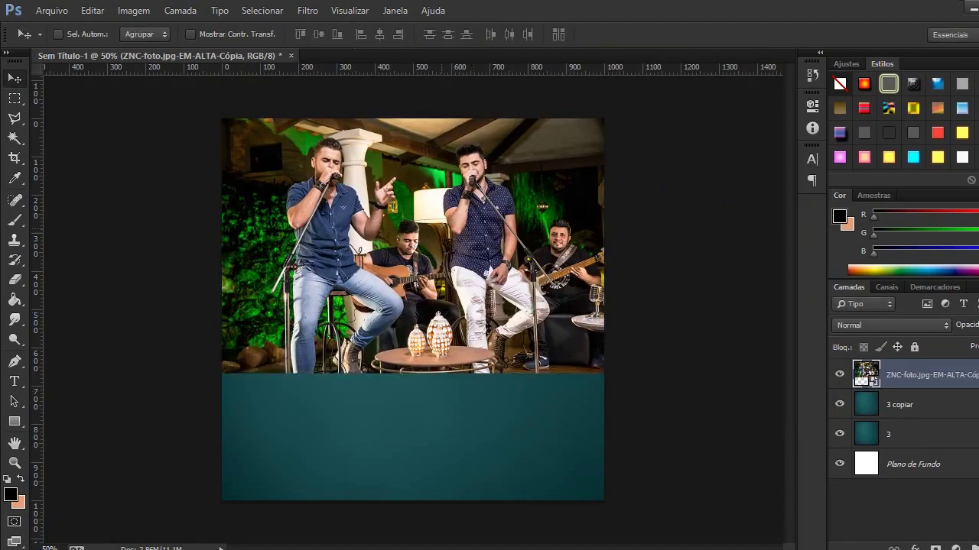
drag(457, 190, 458, 167)
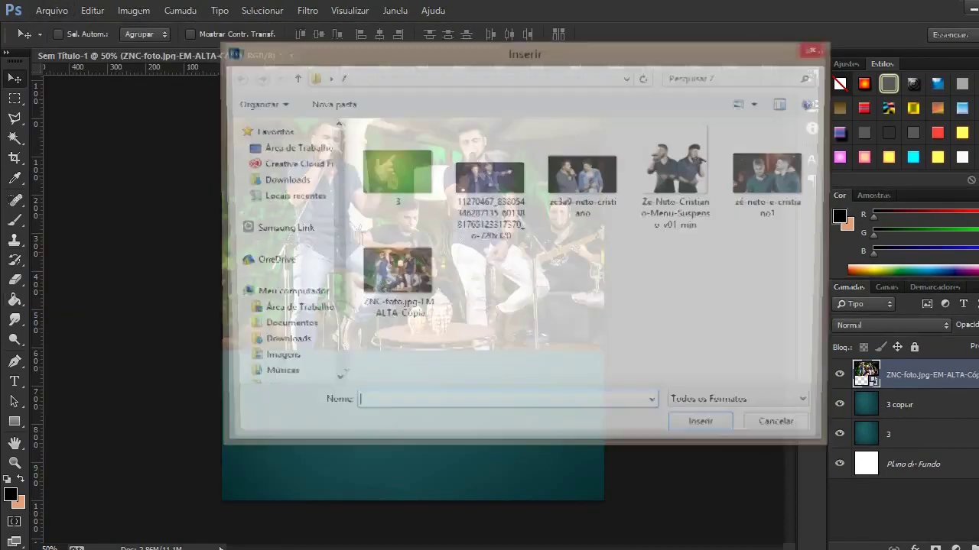
Step: Place the photos zc3a9-neto-cristiano and zé-neto-e-cristiano1, shifting the second one to the right side of the canvas
key(Return)
key(Return)
click(52, 10)
click(66, 321)
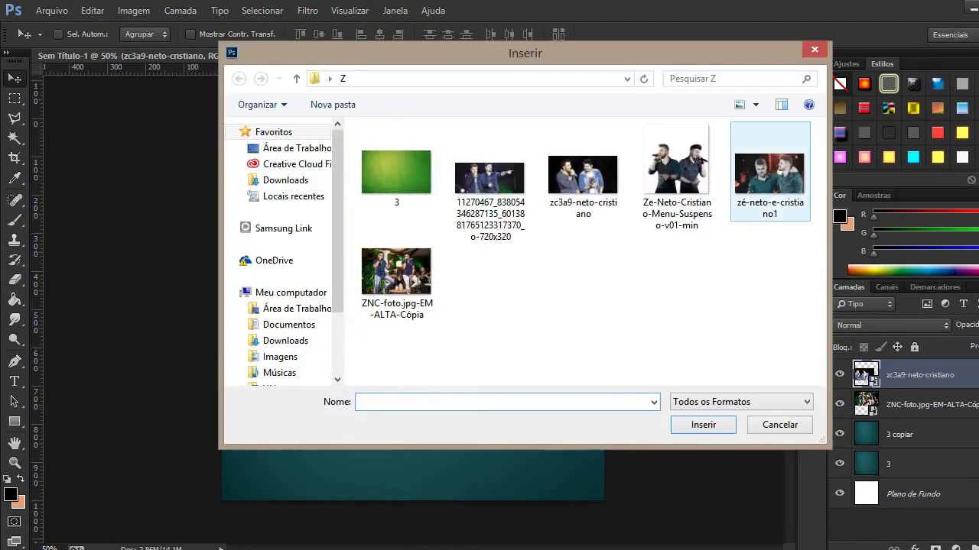
double_click(770, 153)
mouse_move(414, 309)
mouse_down()
mouse_move(493, 334)
mouse_move(499, 325)
mouse_up()
key(Return)
Step: Try to fade the left edge of the zé-neto-e-cristiano1 photo with a 139 px eraser
key(e)
right_click(432, 278)
right_click(318, 356)
text(139)
key(Return)
drag(337, 218, 353, 435)
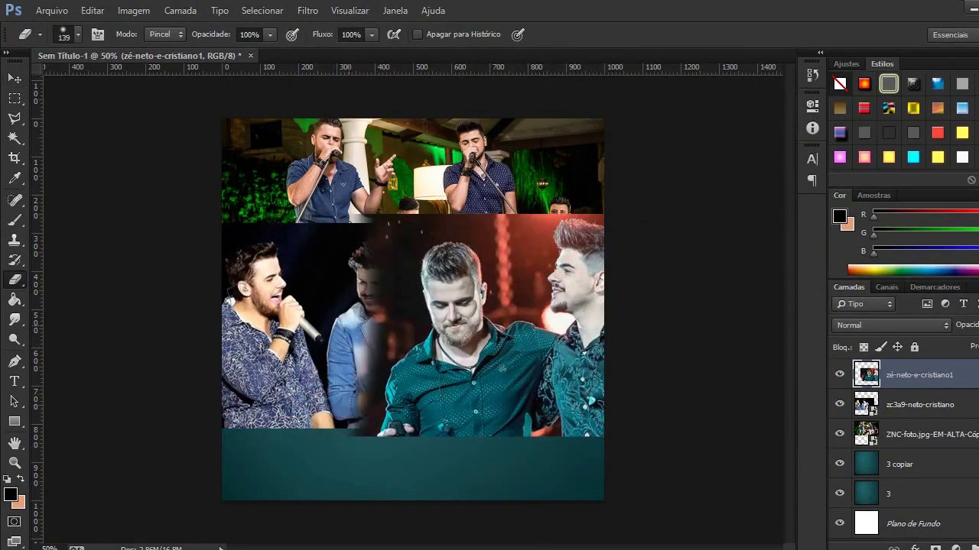
key(ctrl+z)
Step: Set the eraser size to 262 px and fade the left and upper edges of the zé-neto-e-cristiano1 photo
right_click(377, 257)
text(262)
key(Return)
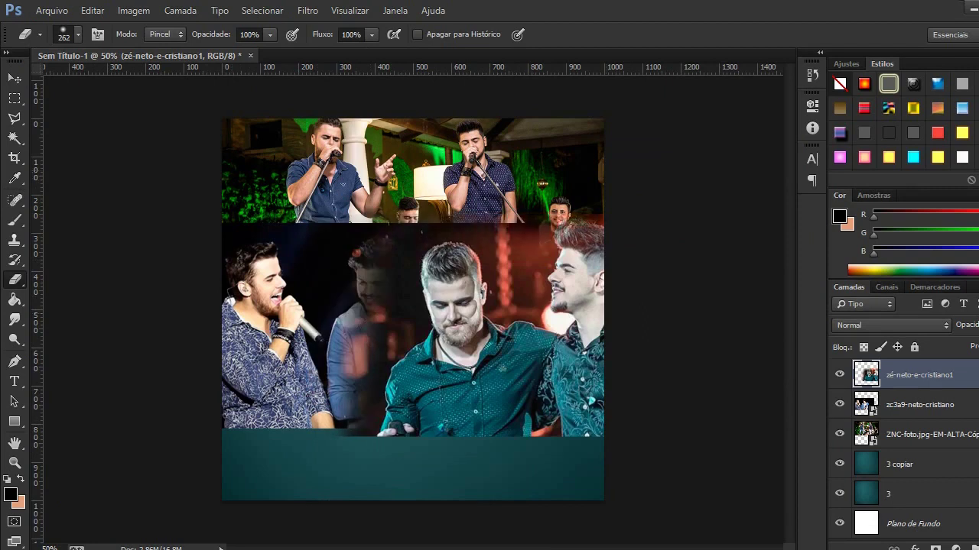
Step: Bring the ZNC-foto layer above the other photos and erase its lower edge so it blends into them
click(917, 404)
drag(918, 435, 917, 365)
key(e)
drag(237, 313, 581, 291)
drag(589, 252, 253, 244)
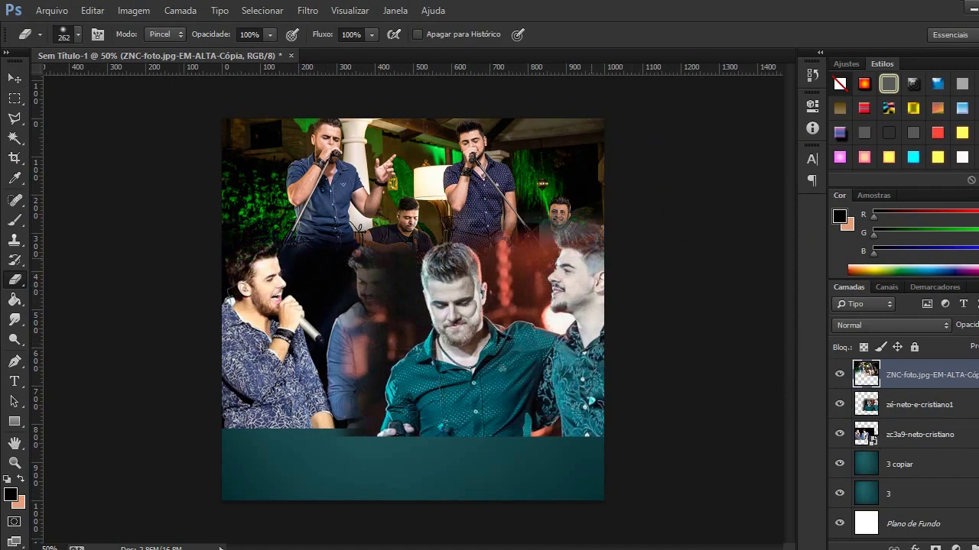
Step: Duplicate the 3 copiar texture layer and bring the duplicate to the front of the layer stack
click(898, 464)
key(ctrl+j)
key(ctrl+shift+bracketright)
Step: Set the blend mode of the frontmost texture copy to Cor to tint the photos teal
click(890, 325)
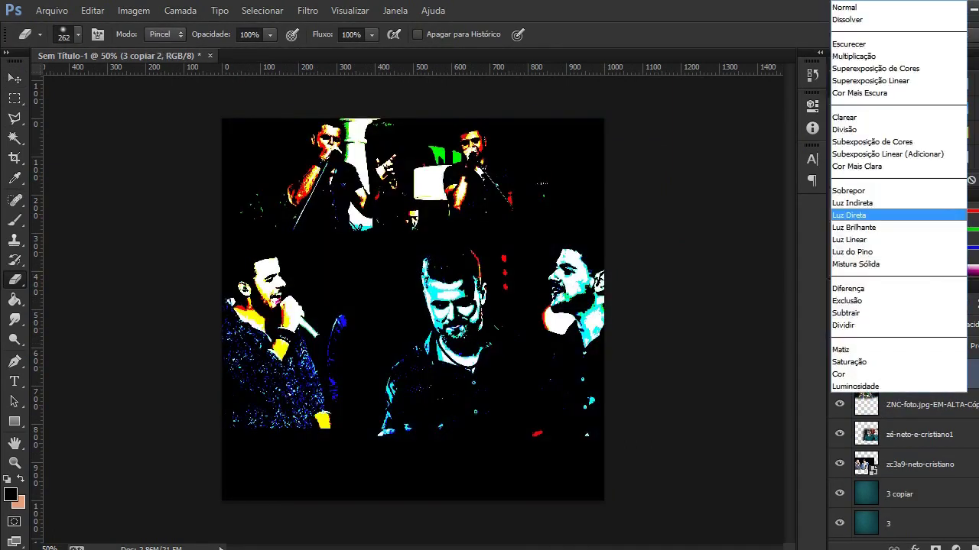
key(Down)
key(Down)
key(Down)
key(Down)
key(Down)
key(Down)
key(Down)
key(Down)
key(Down)
key(Down)
key(Down)
key(Down)
key(Down)
key(Return)
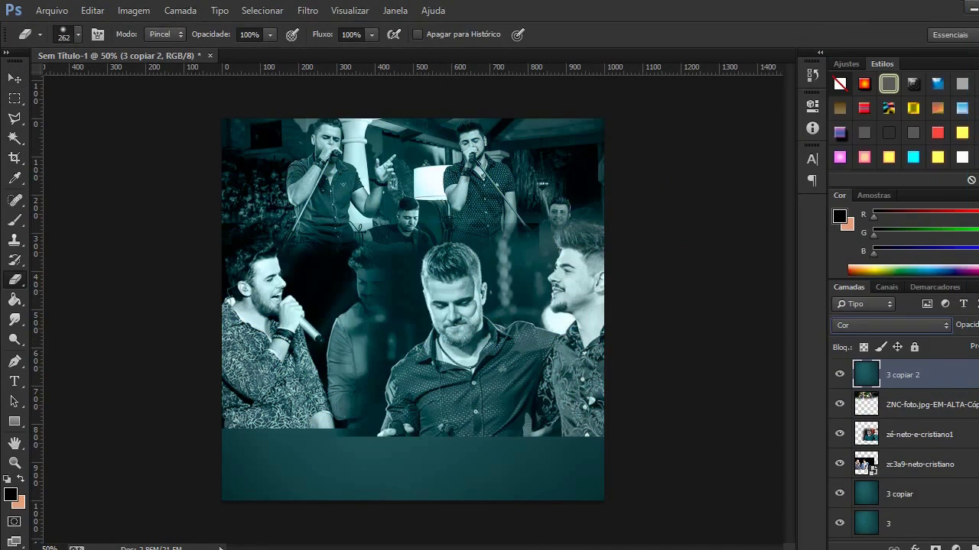
Step: Enlarge the three photo layers together so the collage covers the canvas
key(v)
click(918, 464)
shift+click(918, 404)
key(ctrl+t)
drag(158, 492, 125, 502)
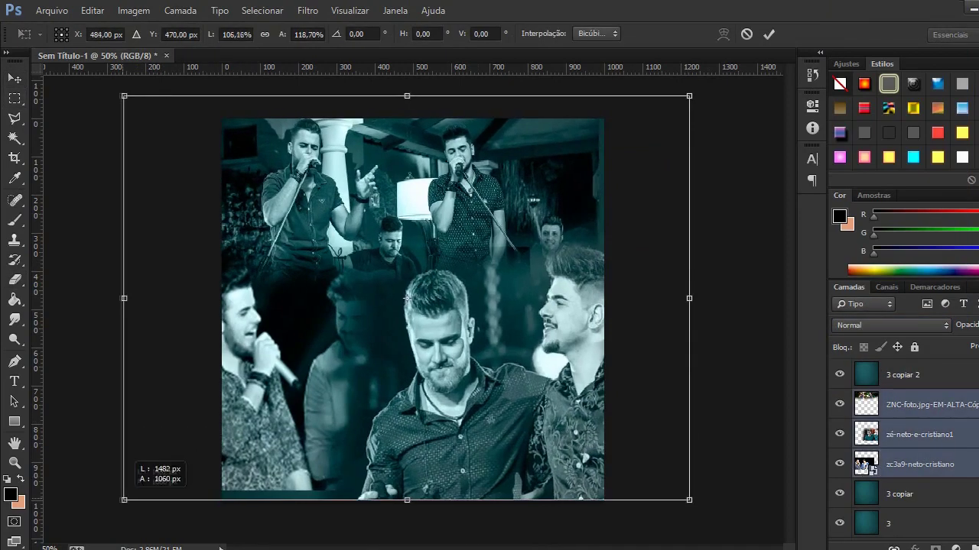
drag(690, 502, 712, 500)
key(Return)
Step: Erase the hard edges where zé-neto-e-cristiano1 and zc3a9-neto-cristiano overlap, revealing the man in the light jacket
click(917, 464)
key(e)
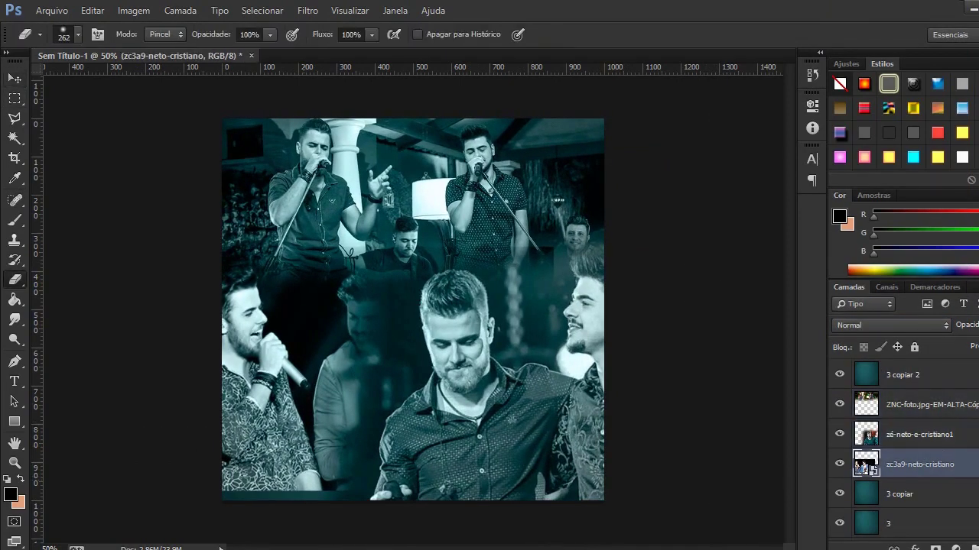
click(839, 434)
click(917, 434)
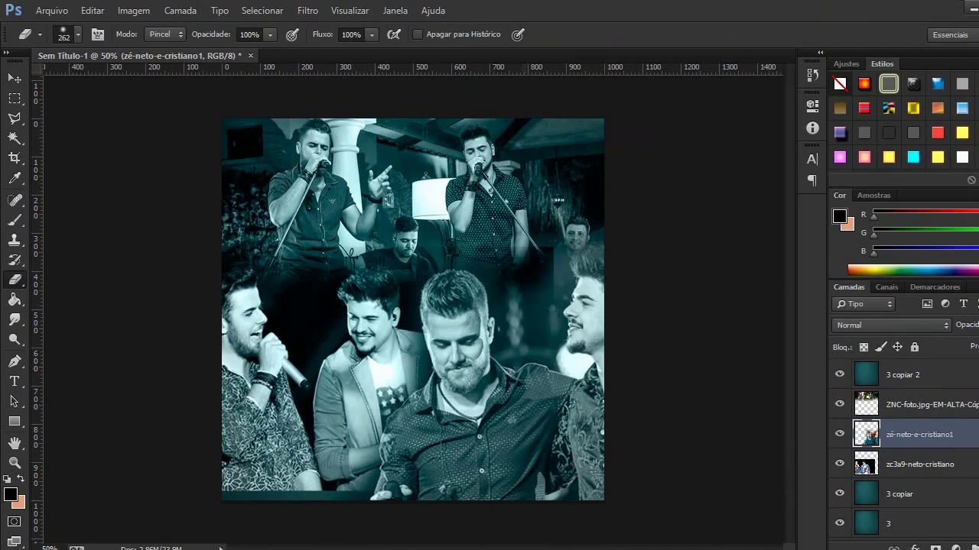
Step: Merge the three photo layers into one and soften it with a Gaussian Blur
key(ctrl+e)
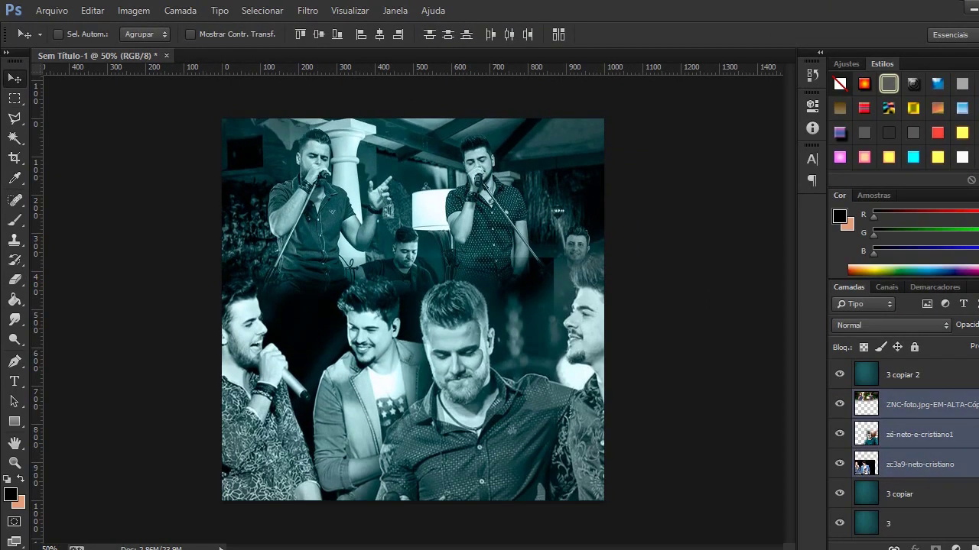
click(307, 10)
mouse_move(502, 236)
click(655, 449)
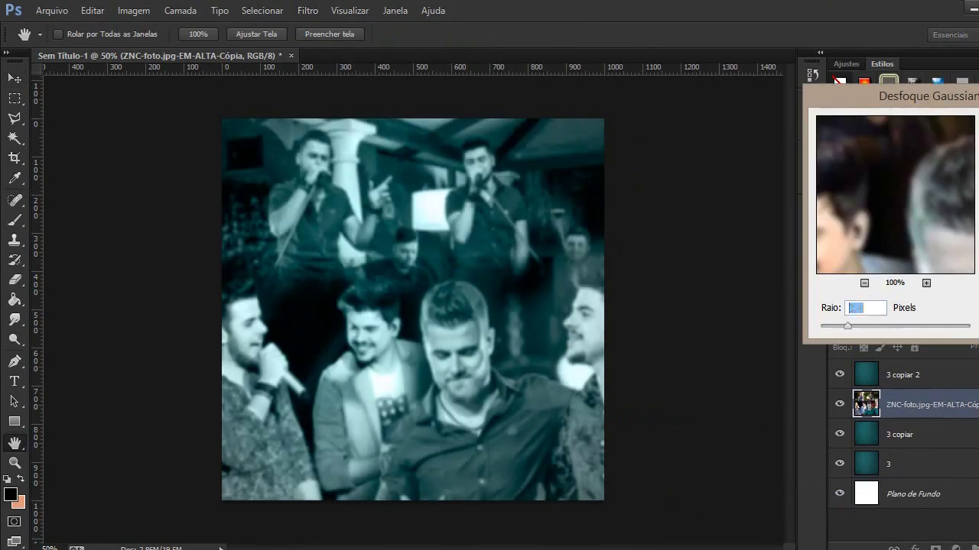
key(Return)
Step: Place the Ze-Neto-Cristiano-Menu-Suspenso-v01-min cutout on the frontmost layer and scale it down slightly
drag(655, 175, 349, 240)
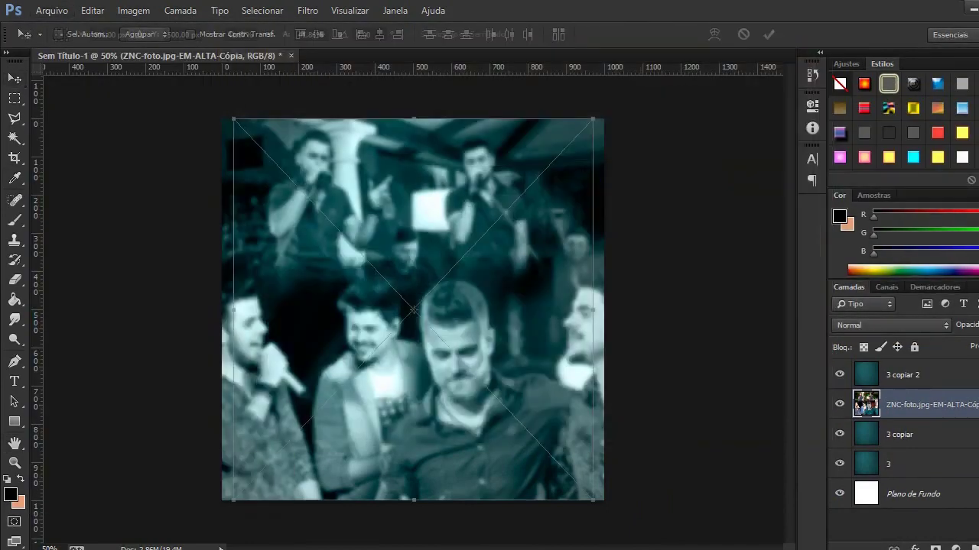
drag(466, 361, 564, 360)
key(Return)
key(ctrl+shift+bracketright)
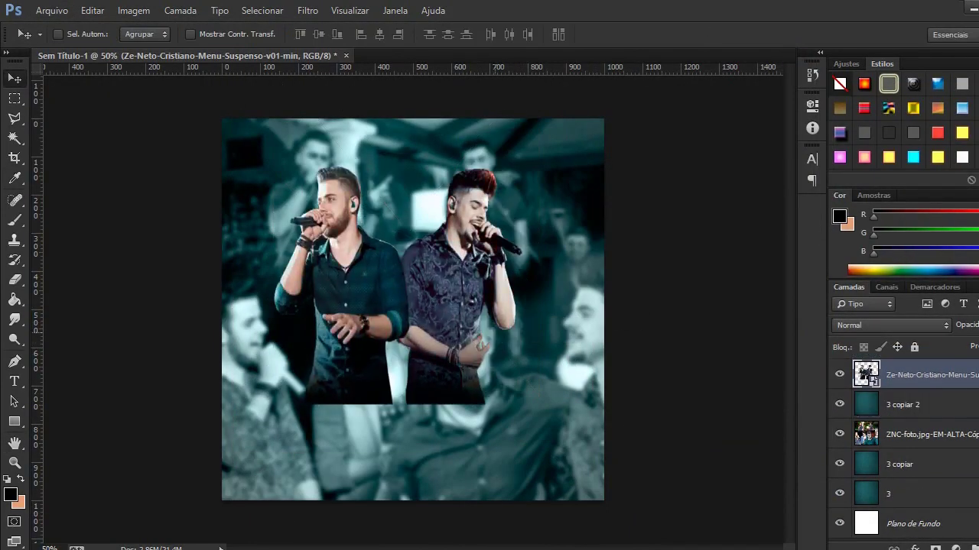
key(ctrl+t)
drag(480, 264, 490, 273)
key(Return)
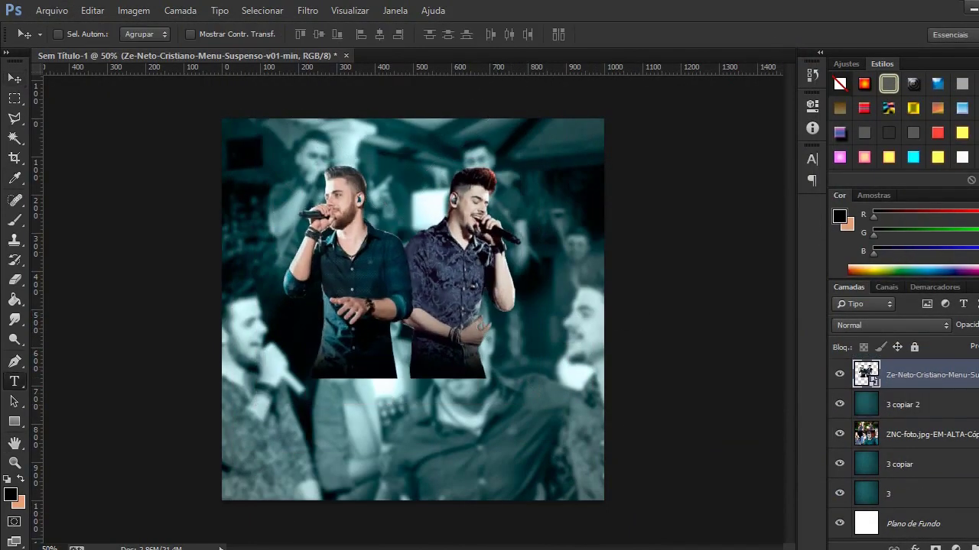
Step: Add the text AMOR at 30 pt in bright cyan and position it over the singers' waists
click(14, 380)
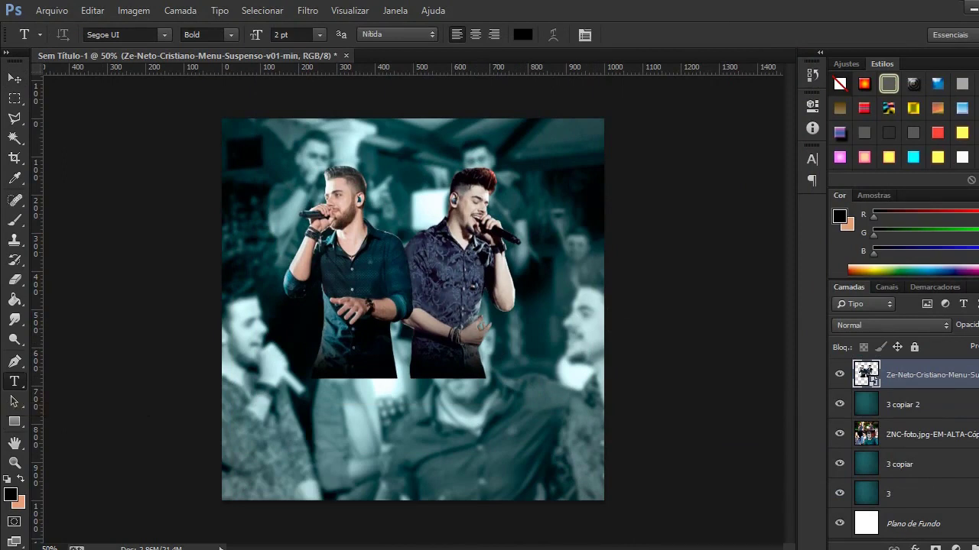
click(261, 330)
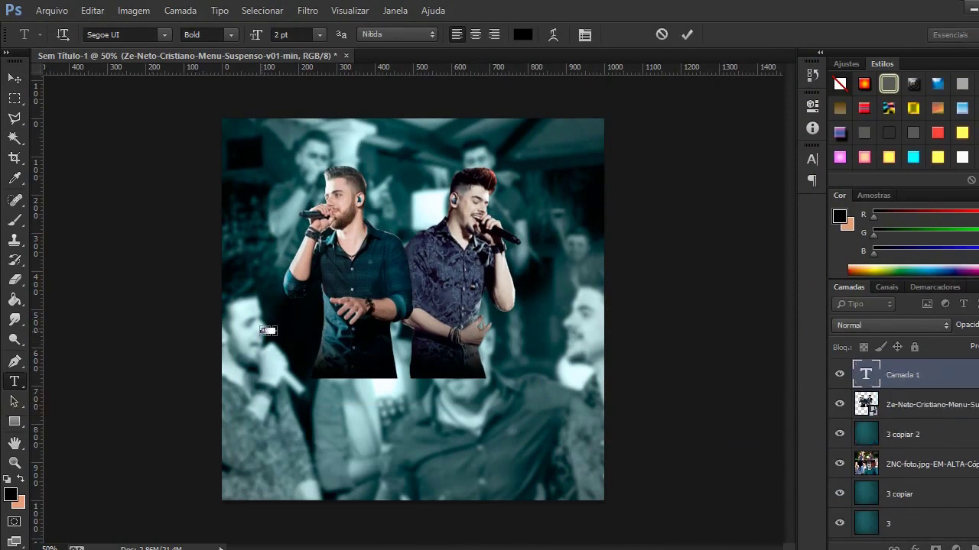
text(AMOR)
key(ctrl+a)
click(522, 35)
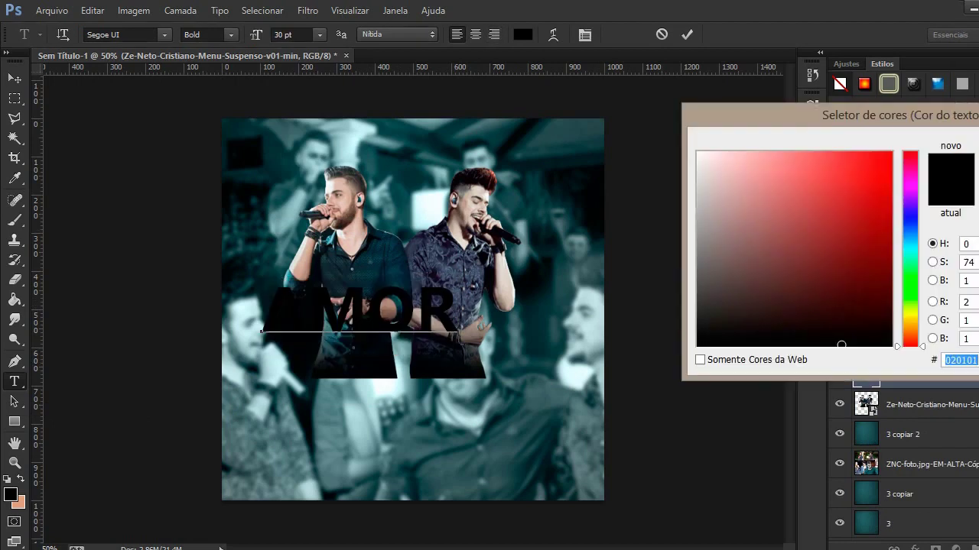
text(5cddfd)
key(Return)
drag(359, 309, 391, 360)
Step: Add the text DESCARTAVEL in Swis721 BlkCn BT at 18 pt and position it directly beneath AMOR
click(252, 192)
text(DESCARTAVEL)
key(ctrl+a)
click(164, 34)
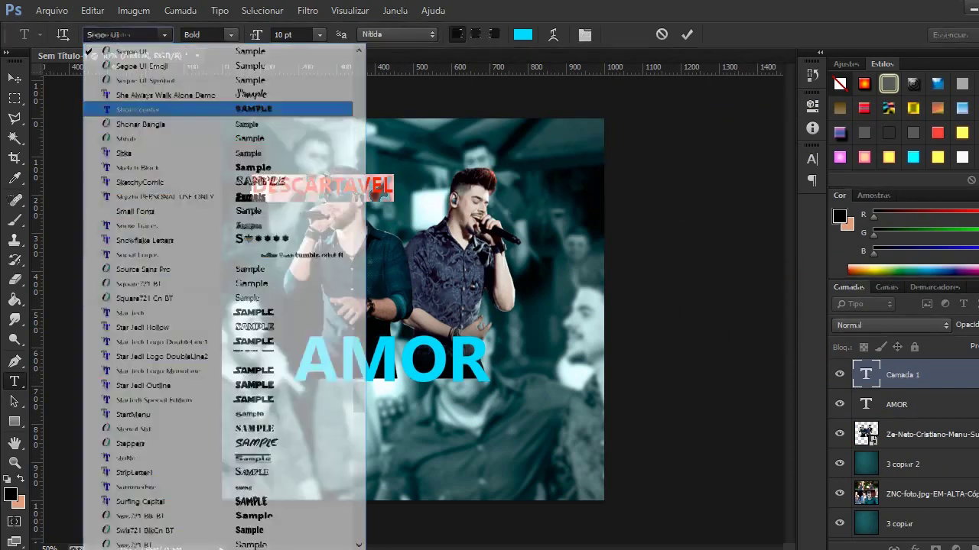
click(130, 103)
click(165, 35)
click(122, 456)
click(319, 35)
click(291, 195)
drag(434, 167, 468, 371)
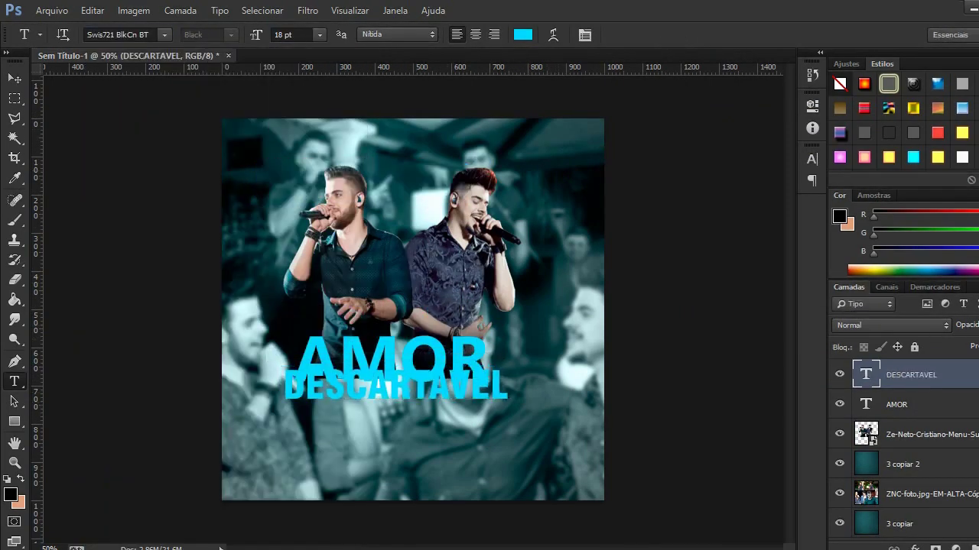
Step: Change the font of the AMOR text to Kalinga
double_click(866, 405)
click(164, 34)
click(175, 275)
click(164, 34)
drag(359, 248, 358, 289)
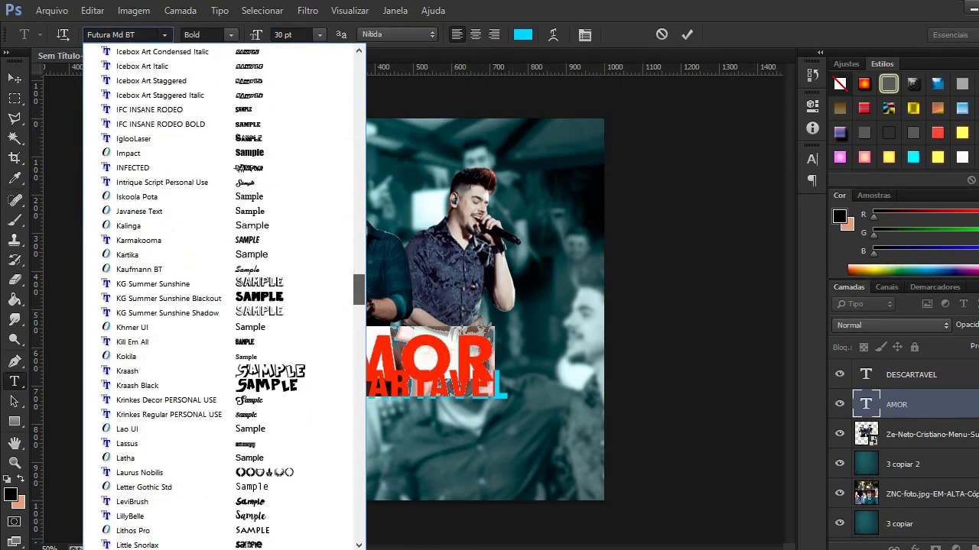
click(128, 226)
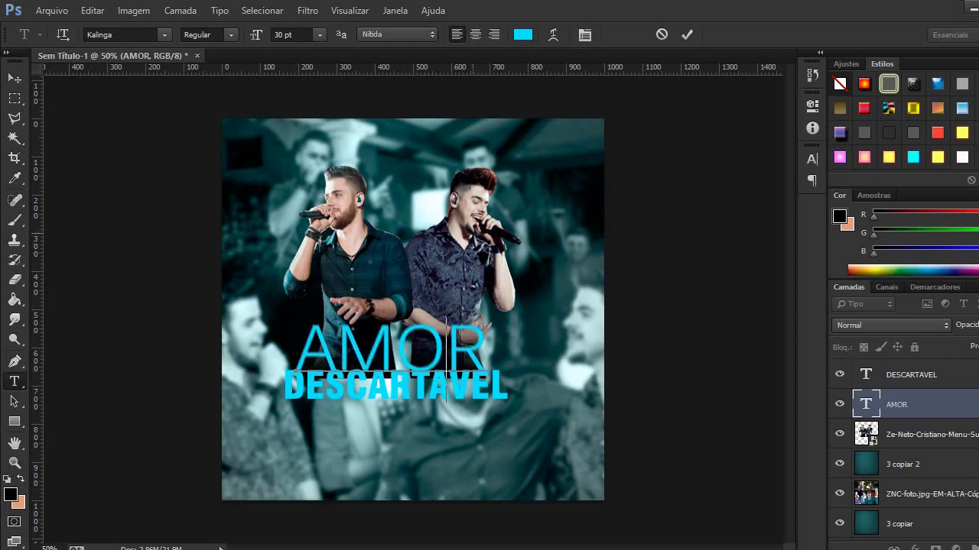
Step: Shift both text layers slightly up and right, and the singers' cutout slightly down and right
key(v)
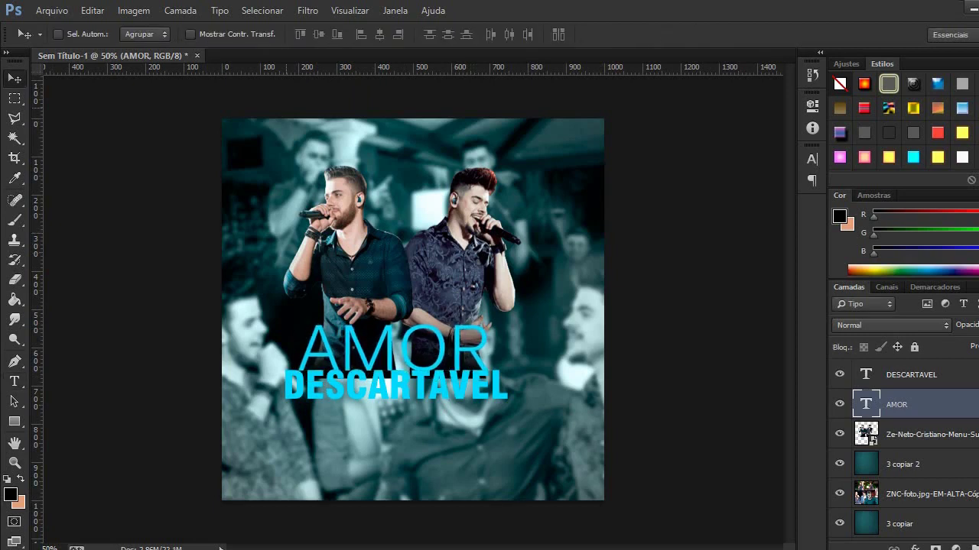
shift+click(910, 374)
drag(397, 360, 409, 350)
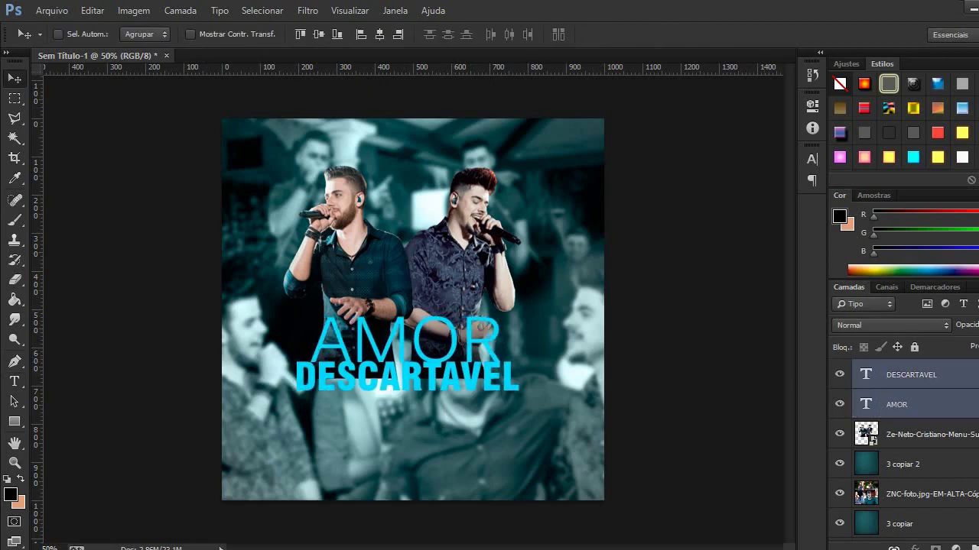
click(918, 434)
drag(535, 306, 547, 318)
Step: Create a rectangular piece of the teal texture as new layer Camada 1 above the singers' cutout
scroll(902, 451, down, 1)
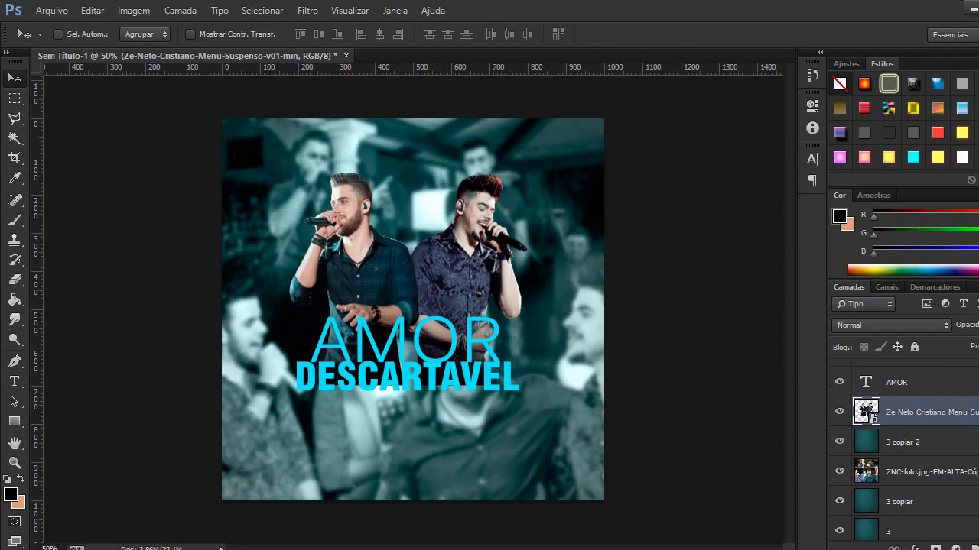
key(ctrl+j)
key(ctrl+bracketright)
key(ctrl+bracketright)
key(ctrl+bracketright)
key(ctrl+bracketright)
key(m)
key(ctrl+shift+alt+n)
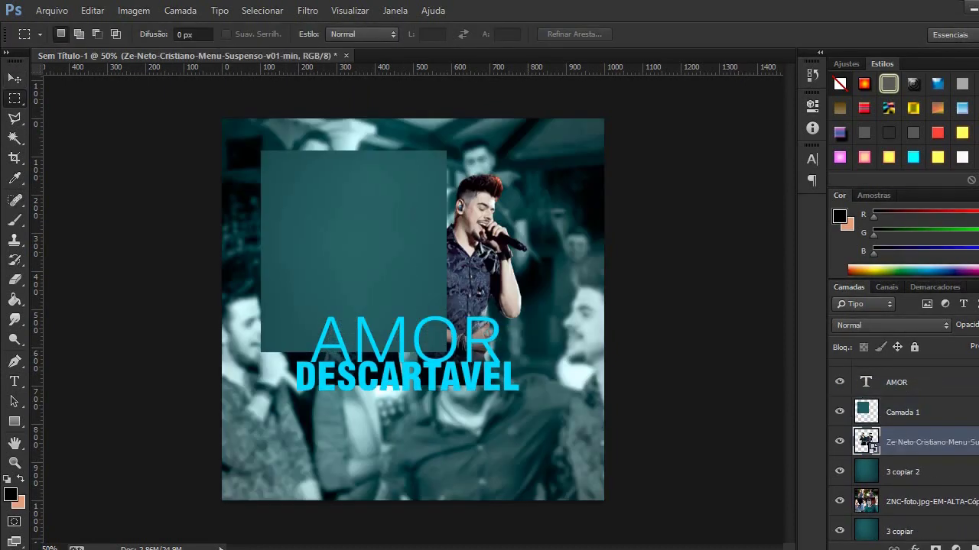
click(308, 10)
click(383, 26)
key(Return)
Step: Apply a Gaussian Blur with a 36-pixel radius to the teal rectangle on Camada 1
click(903, 412)
click(307, 10)
click(627, 371)
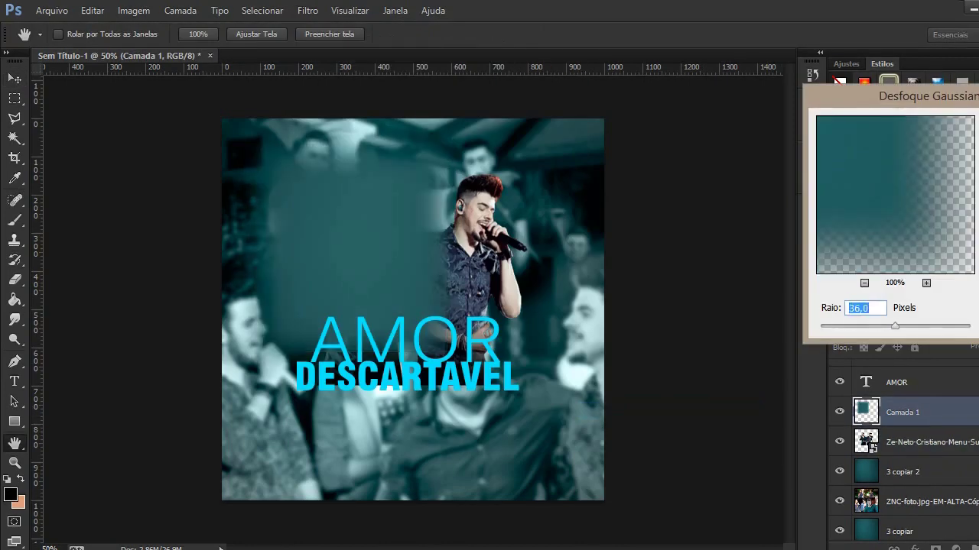
key(Return)
Step: Squeeze the blurred rectangle into a tall narrow strip and move its layer beneath the singers' cutout
key(v)
key(ctrl+t)
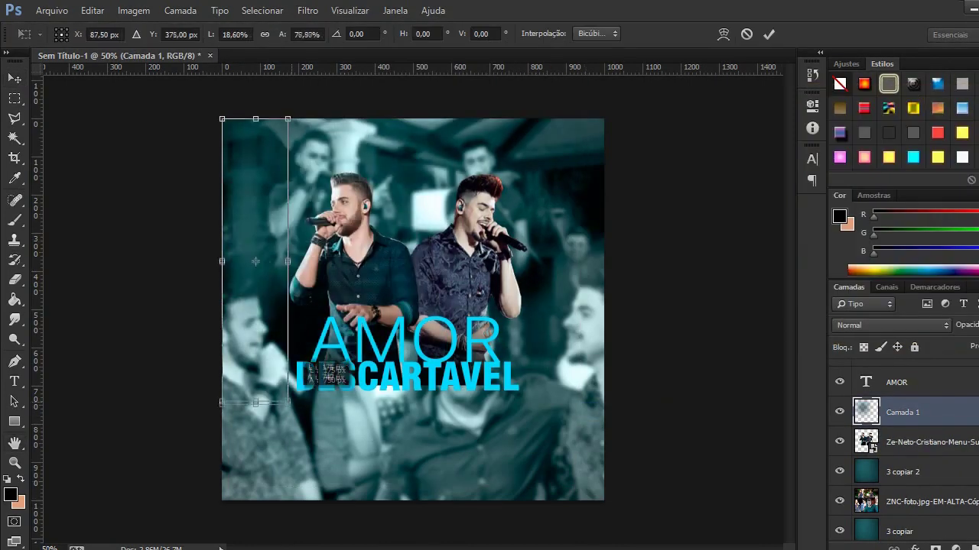
key(Return)
drag(902, 412, 902, 457)
right_click(917, 442)
key(Escape)
Step: Colorize the strip on Camada 1 bright blue with Hue/Saturation, using saturation 87 and lightness +32
key(ctrl+u)
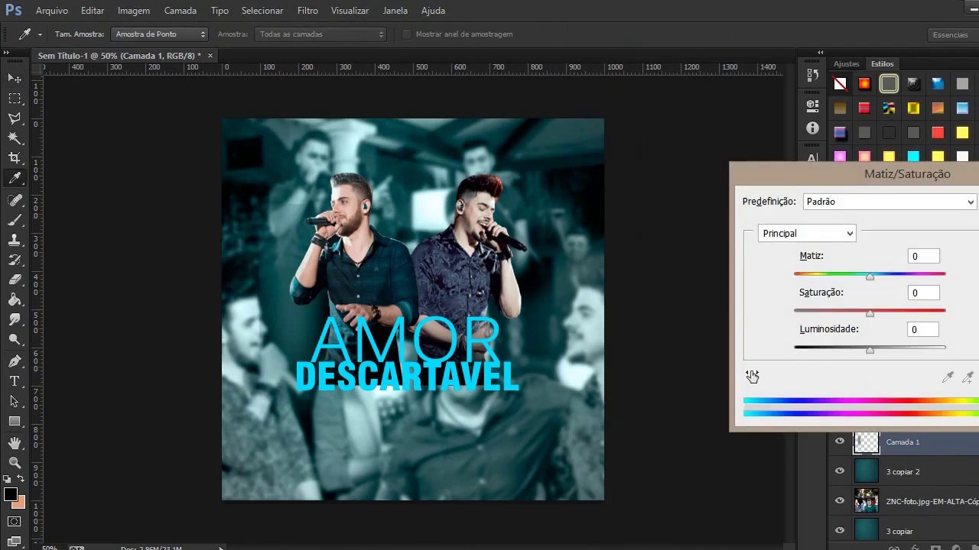
key(Tab)
text(87)
key(Tab)
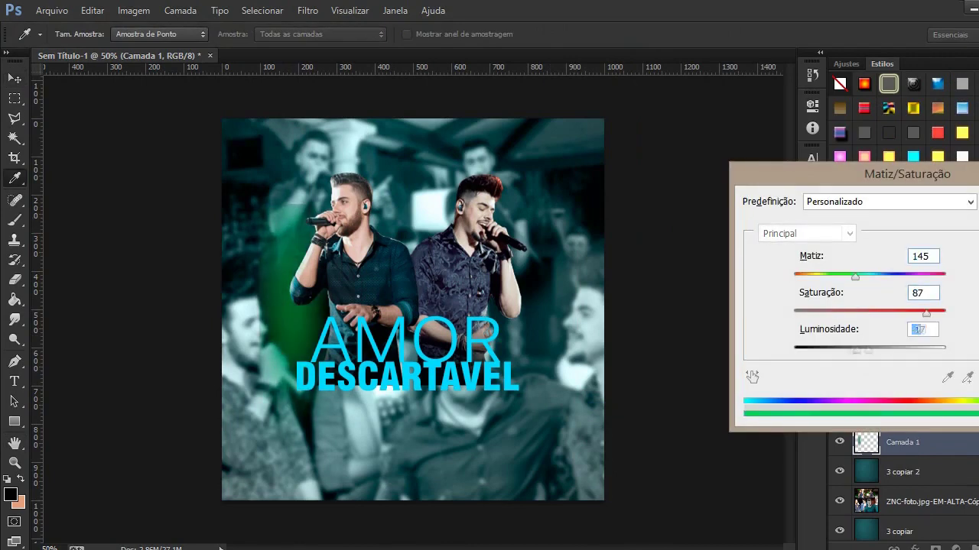
text(+32)
key(Tab)
text(158)
key(Up)
key(Return)
Step: Rotate the blue strip into a diagonal light beam behind the singer on the left
key(v)
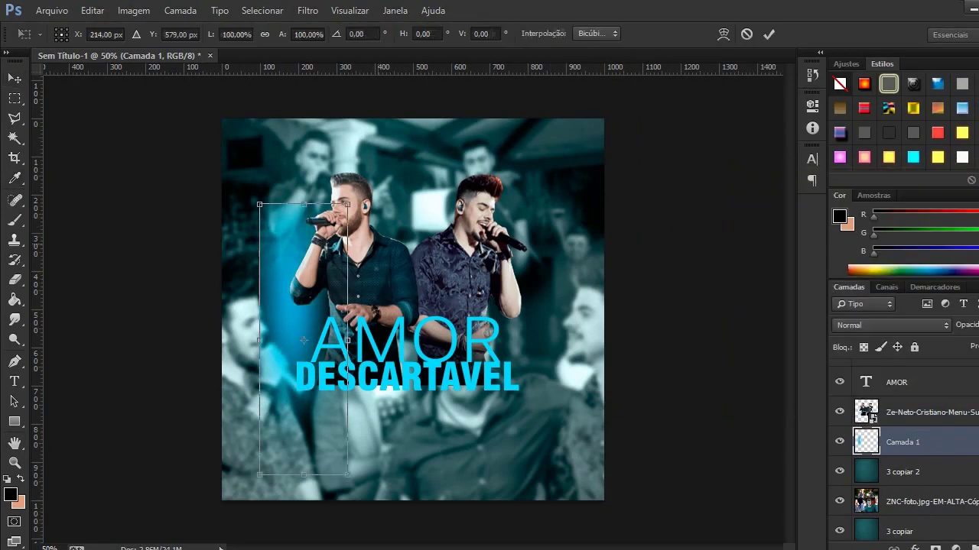
key(ctrl+t)
key(Return)
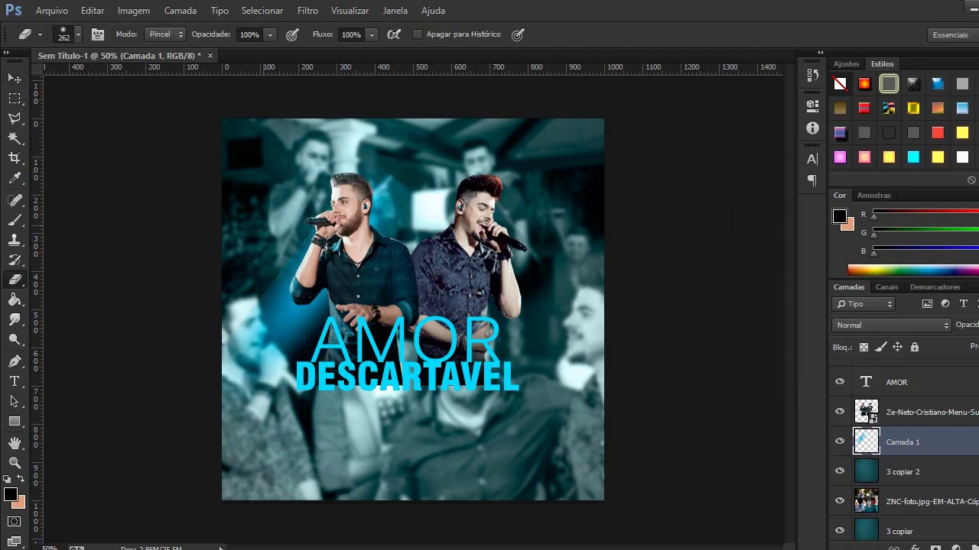
Step: Duplicate the blue light beam and move the copy to the upper left corner of the canvas
key(v)
key(ctrl+j)
mouse_move(291, 329)
mouse_down()
mouse_move(359, 164)
mouse_move(321, 153)
mouse_move(268, 176)
mouse_up()
Step: Duplicate both blue light beams, mirror the copies horizontally and place them on the opposite side of the canvas
shift+click(902, 471)
key(ctrl+j)
key(ctrl+t)
drag(267, 259, 561, 260)
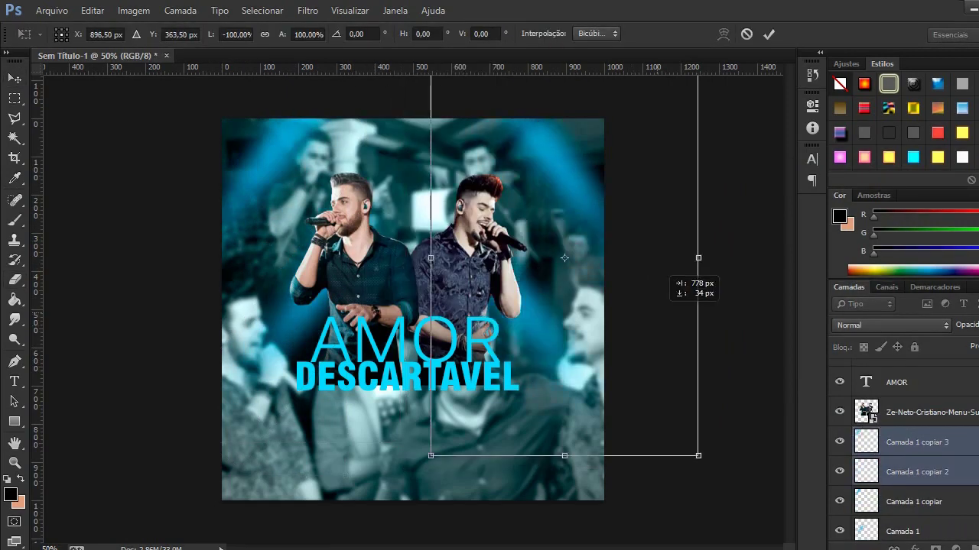
key(Return)
Step: Duplicate the singers' cutout layer and apply the Camera Raw filter to the copy
click(926, 412)
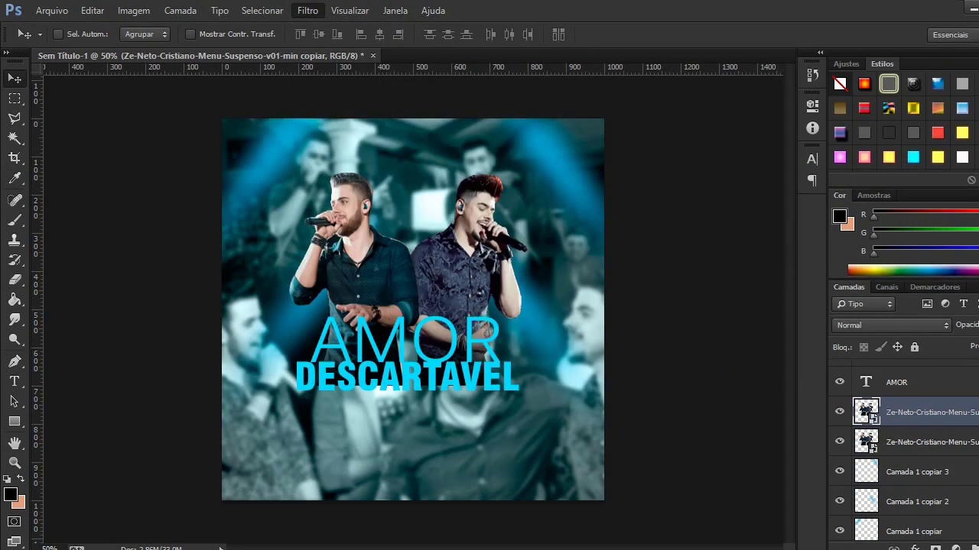
text(15)
key(Return)
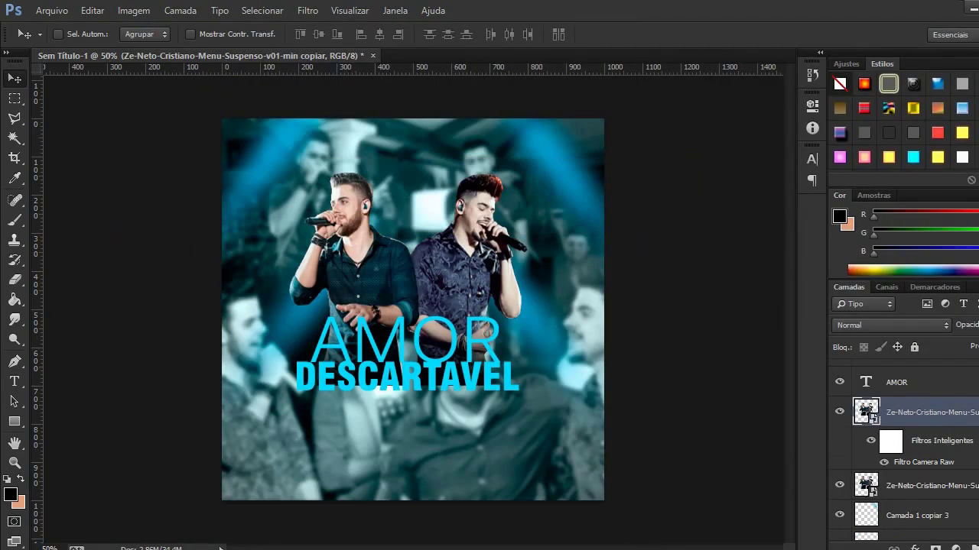
Step: Place a copy of the teal texture layer 3 copiar 2 above the singers' cutout and erase its upper part
scroll(902, 451, down, 2)
click(918, 524)
key(ctrl+bracketright)
key(ctrl+bracketright)
key(ctrl+bracketright)
key(e)
mouse_move(321, 199)
mouse_down()
mouse_move(336, 229)
mouse_move(536, 191)
mouse_move(305, 321)
mouse_move(581, 329)
mouse_up()
Step: Set the 3 copiar 3 layer's blend mode to Luz Linear and soften its darkening over the lower canvas
right_click(903, 404)
click(890, 325)
click(891, 244)
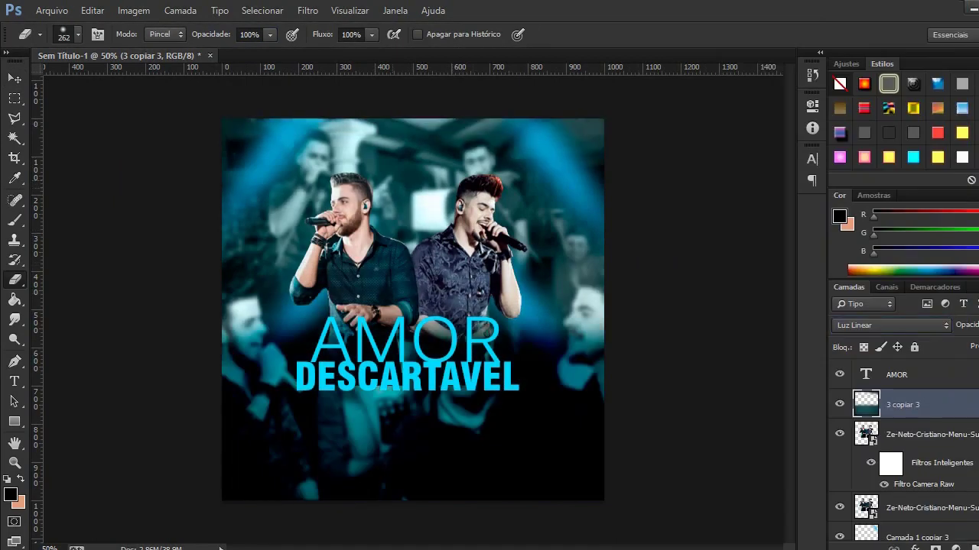
drag(252, 409, 359, 436)
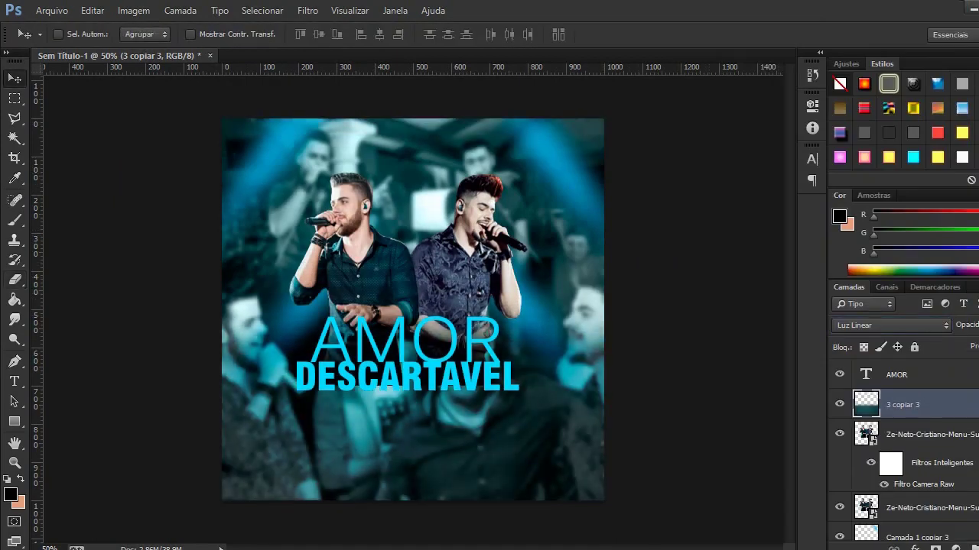
Step: Create an underscore text line in cyan Kalinga 30 pt and position it under the start of DESCARTAVEL
click(896, 374)
key(t)
drag(233, 200, 633, 308)
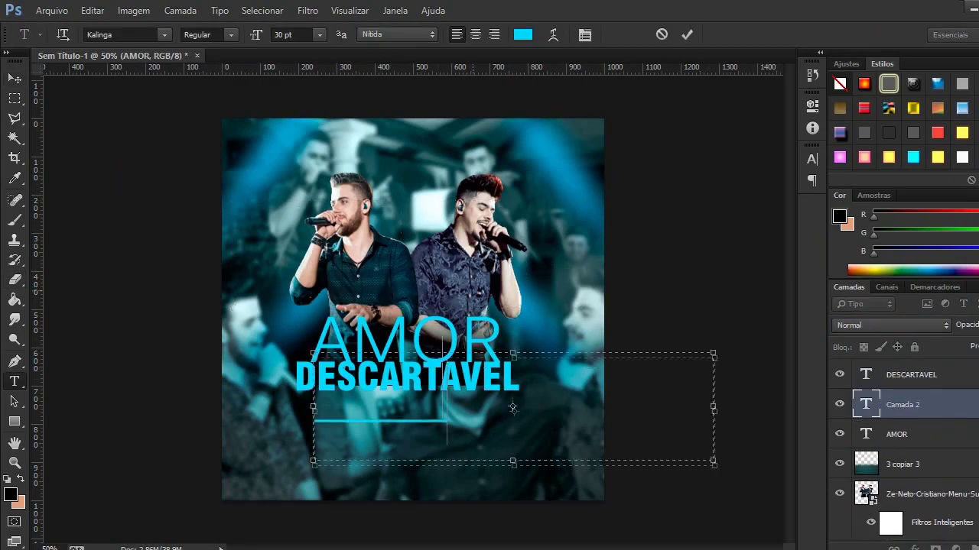
key(ctrl+Return)
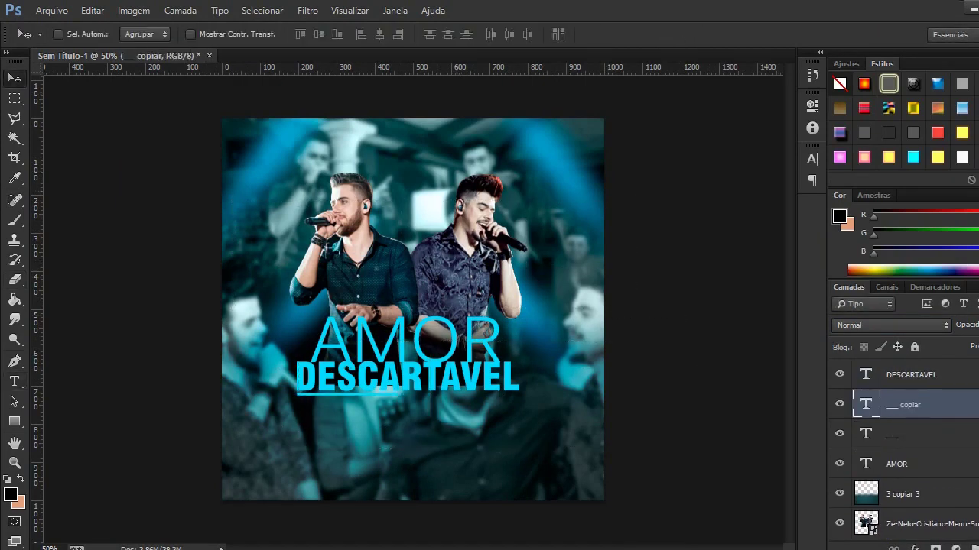
Step: Rasterize and merge the underscore layers, shorten the cyan line and add an offset white copy just below it
right_click(910, 405)
click(698, 218)
right_click(909, 404)
click(699, 495)
key(ctrl+plus)
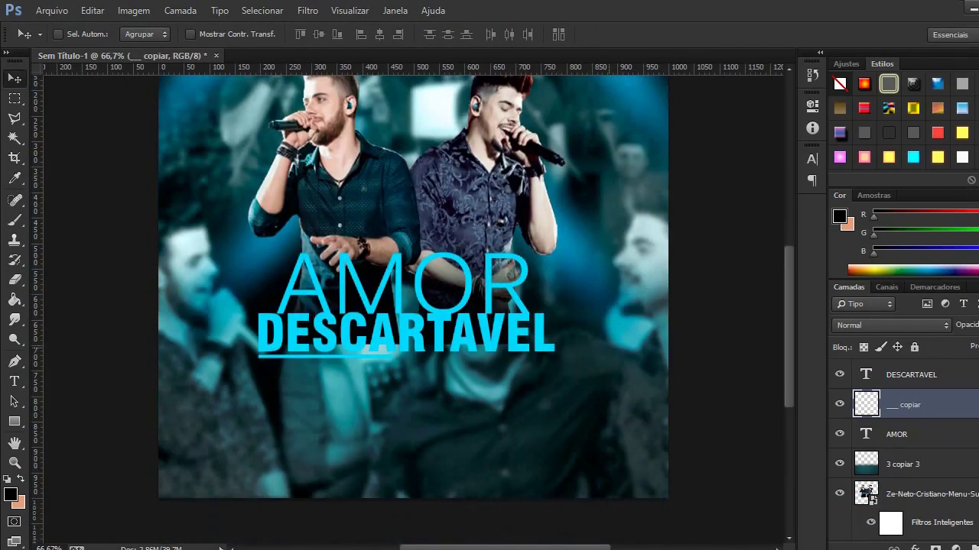
key(ctrl+t)
key(Return)
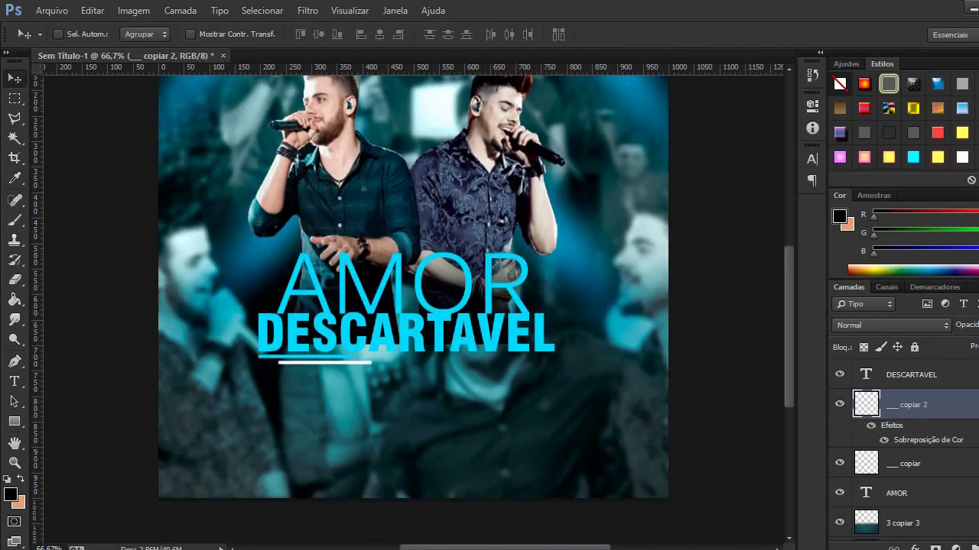
Step: Duplicate the cyan and white line pair, mirror it horizontally and place it under the end of DESCARTAVEL
key(ctrl+t)
drag(278, 363, 271, 363)
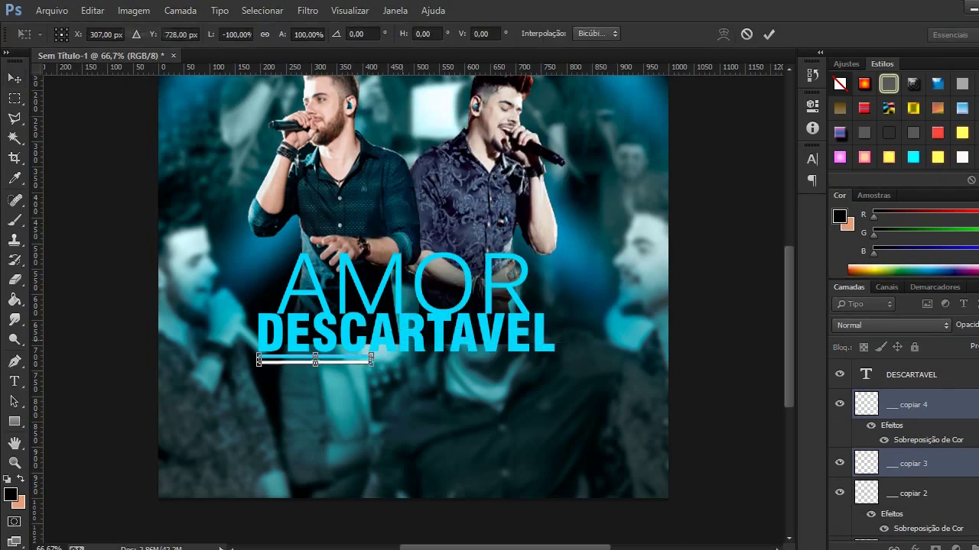
key(Return)
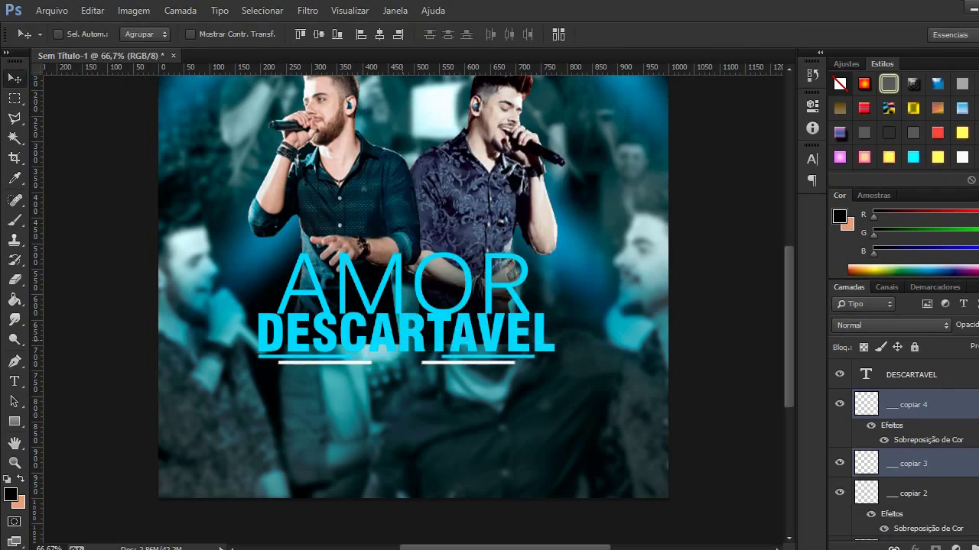
key(ctrl+minus)
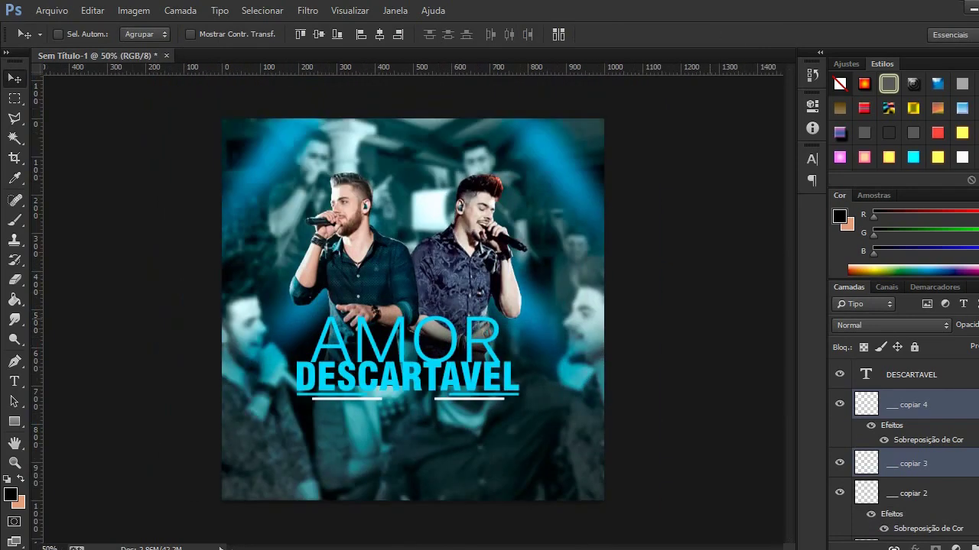
Step: Place the Zé Neto & Cristiano logo image behind the singers and apply a drop shadow to their cutout
scroll(902, 451, down, 3)
click(925, 497)
click(52, 10)
click(67, 321)
double_click(589, 164)
drag(612, 367, 569, 283)
key(Return)
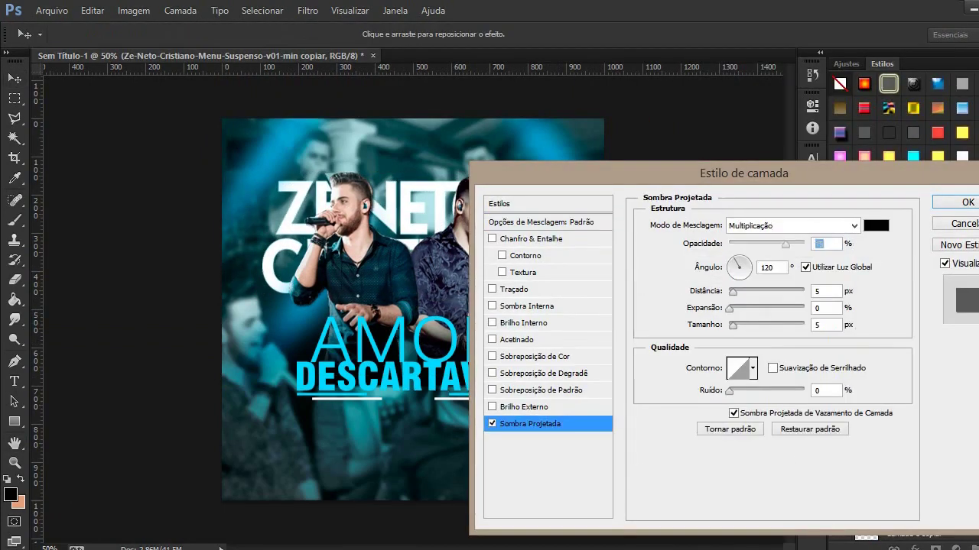
key(Return)
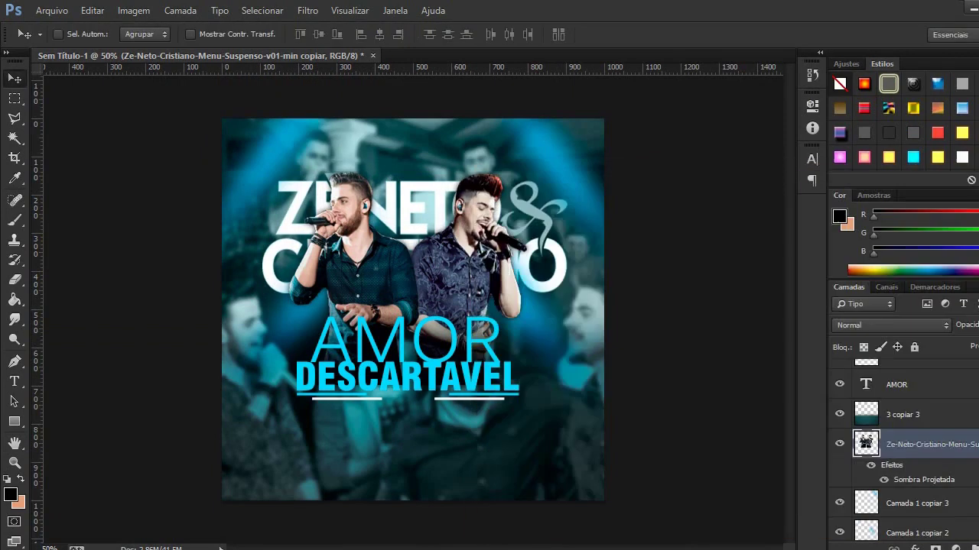
Step: Add the text DVD in Kaufmann BT at 30 pt below the song title
scroll(902, 452, down, 5)
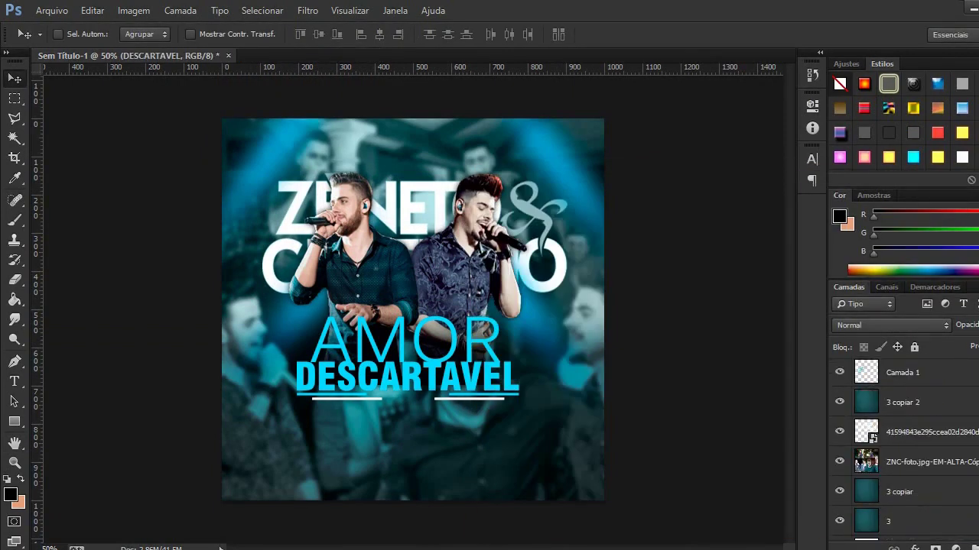
scroll(902, 451, up, 5)
click(909, 404)
key(t)
drag(243, 414, 588, 501)
text(DVD)
key(ctrl+a)
click(126, 34)
text(kaufmann)
key(Return)
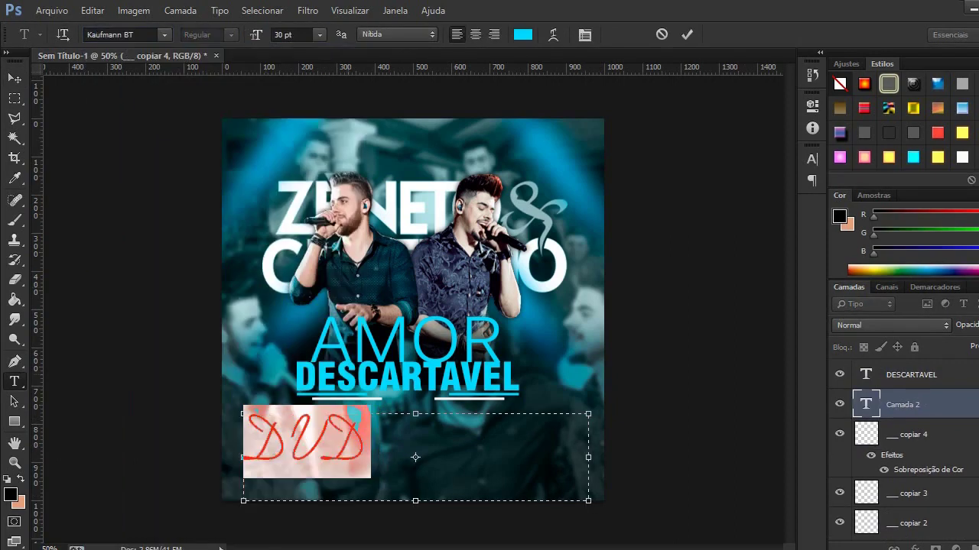
Step: Reduce the DVD text to 11 pt and change its font to NewsGoth Cn BT
drag(415, 457, 497, 472)
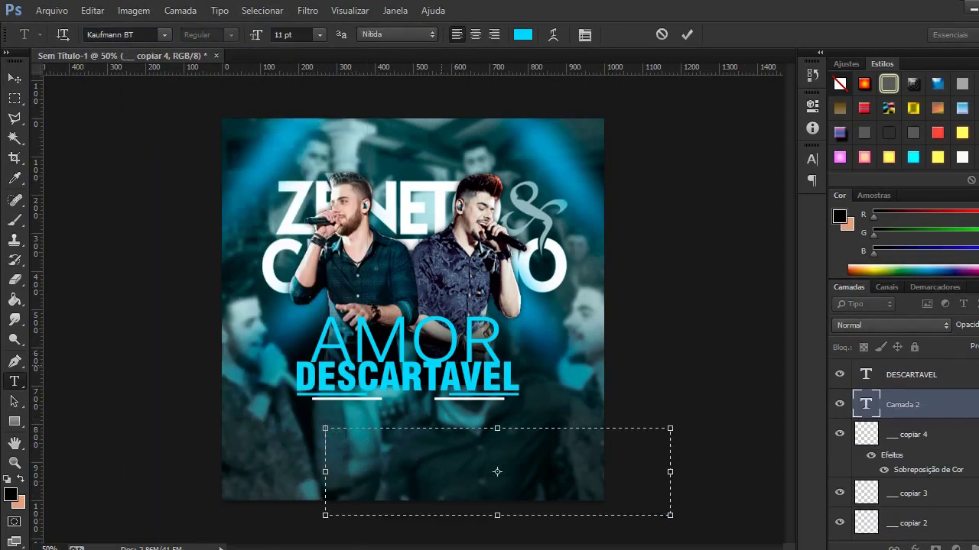
click(163, 34)
click(130, 308)
click(163, 34)
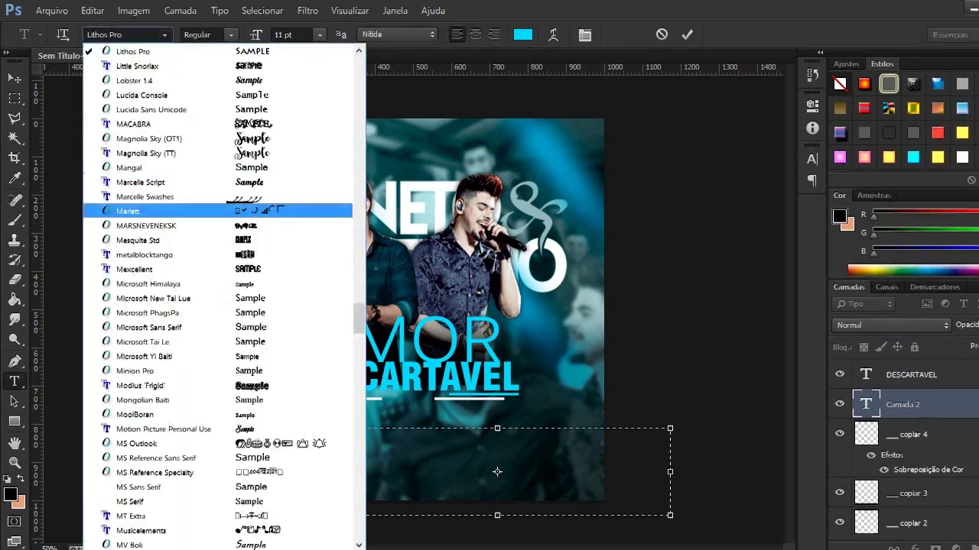
click(131, 400)
click(164, 34)
click(138, 344)
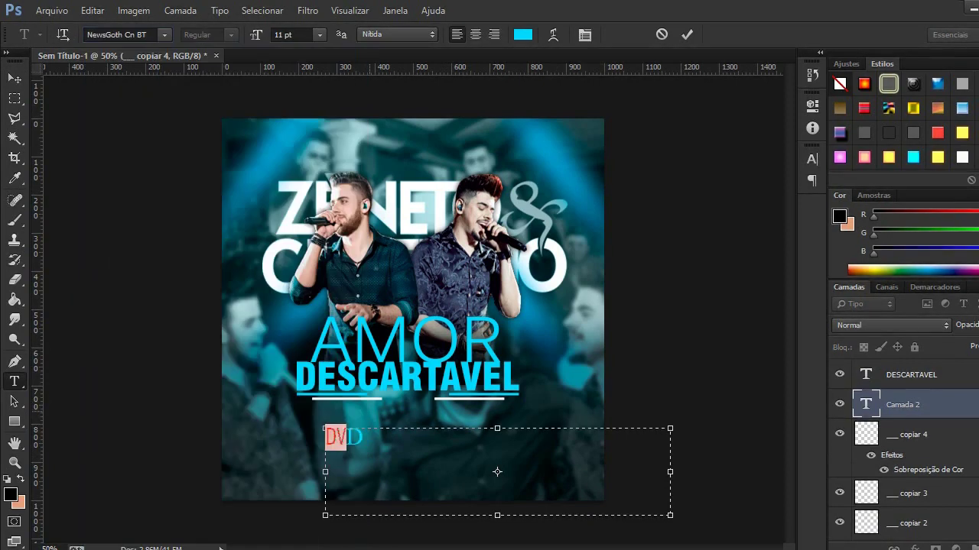
click(164, 34)
key(Escape)
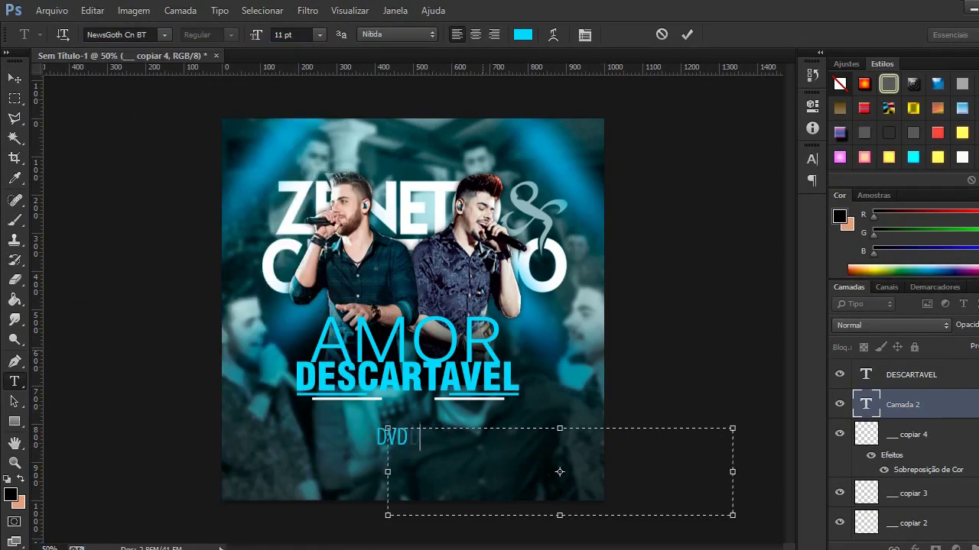
Step: Color the DVD text white and position it between the white lines under DESCARTAVEL
click(524, 35)
key(Return)
click(687, 35)
key(v)
key(t)
key(v)
Step: Move the duo's logo layer directly beneath the singers' cutout, above the light beam layers
scroll(903, 452, up, 1)
scroll(902, 451, down, 5)
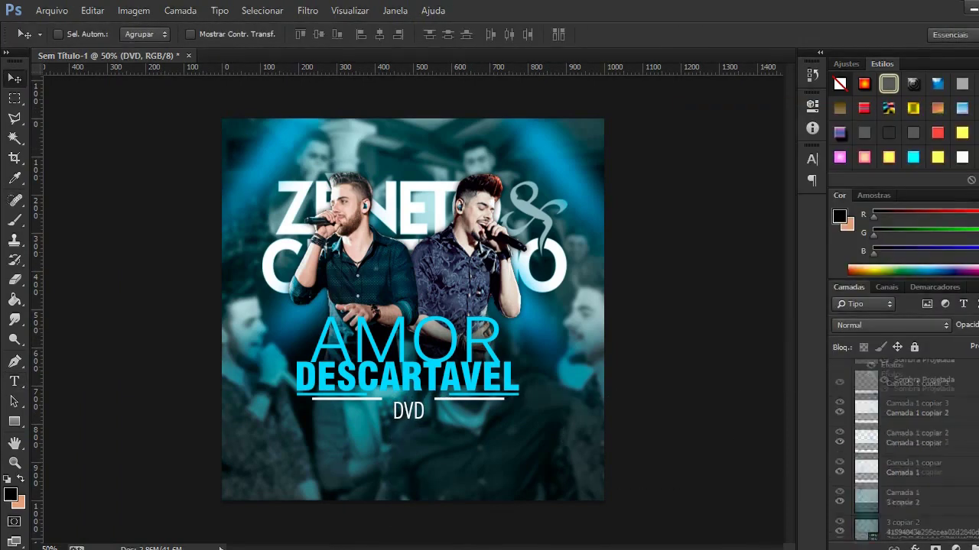
click(925, 454)
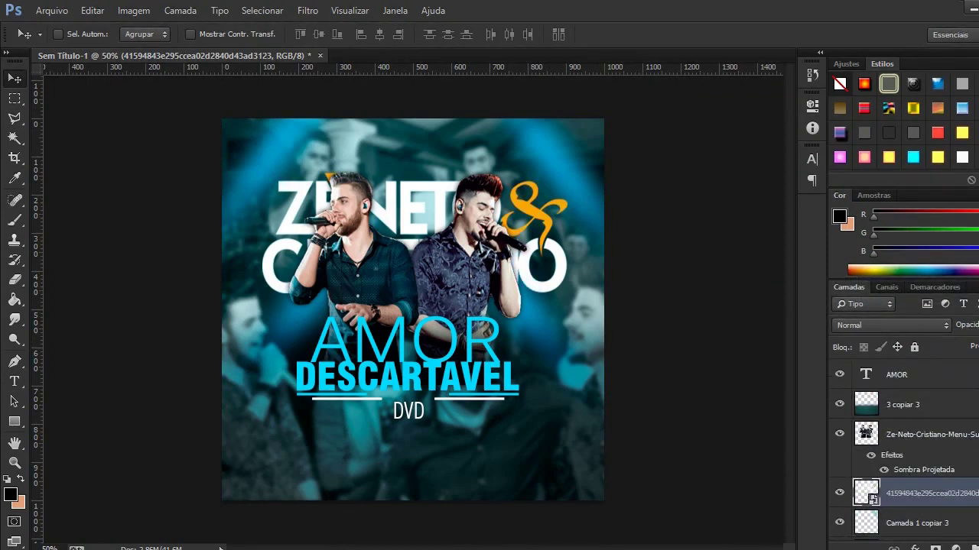
Step: Apply a white Color Overlay to the duo's logo and convert it into a plain raster layer
double_click(925, 493)
click(876, 221)
click(704, 153)
key(Return)
key(Return)
scroll(902, 459, down, 1)
right_click(925, 415)
click(734, 478)
Step: Add the text ESQUECEOMUNDOLÁFORA in white NewsGoth Cn BT at 11 pt near the bottom of the canvas
key(t)
drag(236, 427, 469, 482)
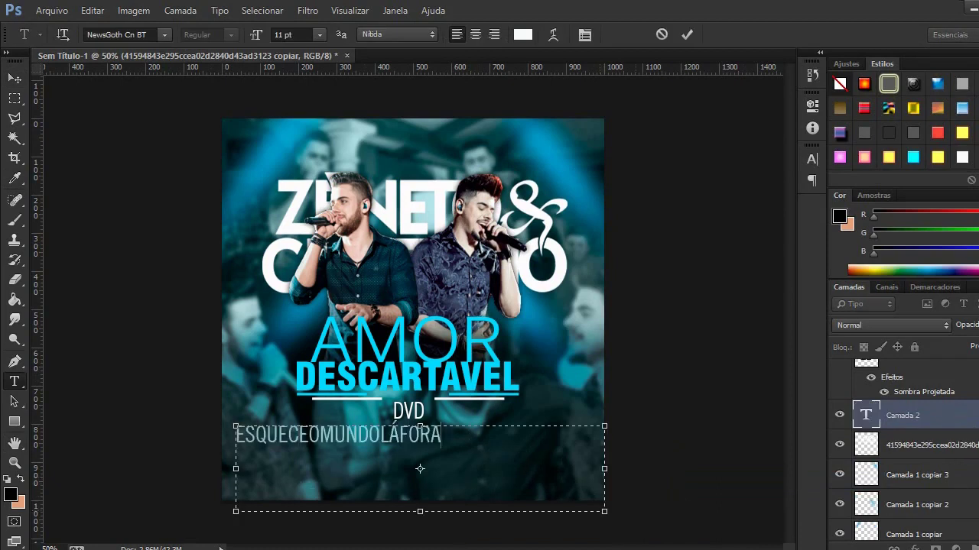
key(ctrl+Return)
Step: Position the ESQUECEOMUNDOLÁFORA text below DVD using guides through the canvas centre, and bring its layer to the top
key(v)
drag(160, 69, 160, 162)
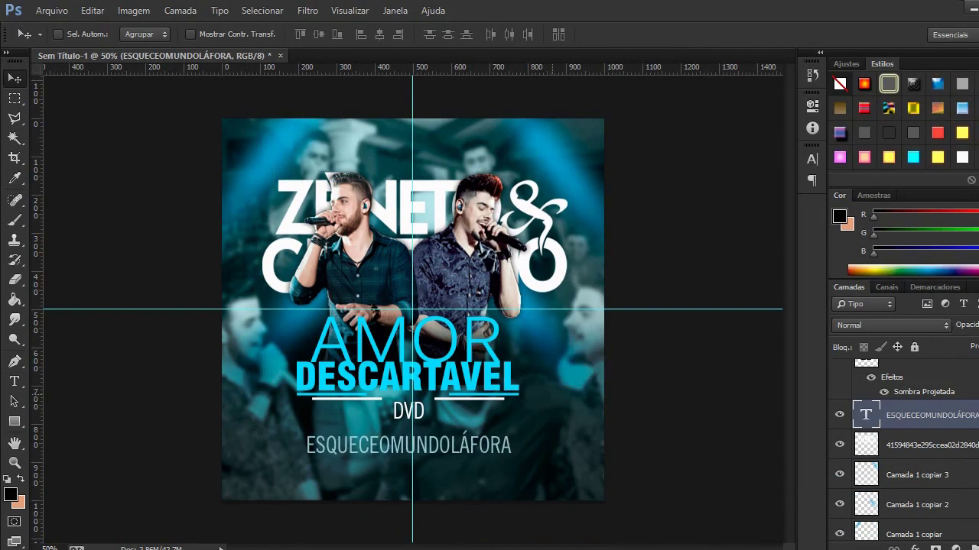
key(ctrl+shift+bracketright)
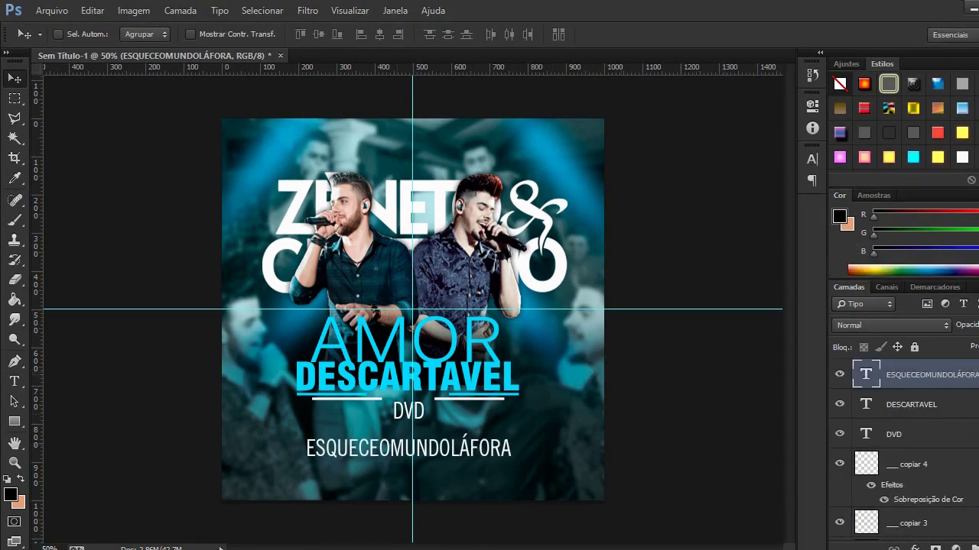
Step: Duplicate a white title line and place the copy under the start of the ESQUECEOMUNDOLÁFORA text
click(910, 464)
key(ctrl+j)
key(ctrl+plus)
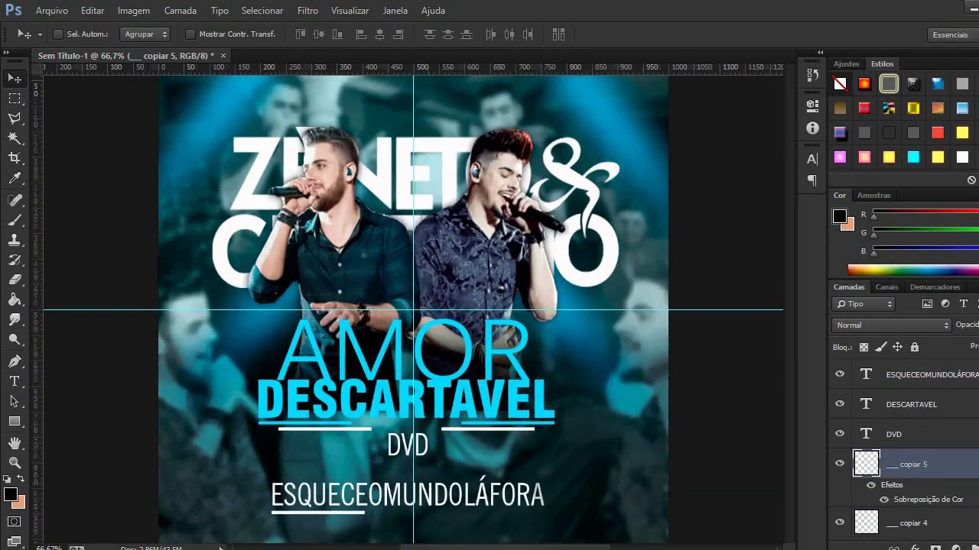
Step: Stretch the copied line to the full width of ESQUECEOMUNDOLÁFORA, make it thinner and add a duplicate along the text's upper edge
key(ctrl+plus)
scroll(412, 305, down, 3)
key(ctrl+t)
scroll(413, 306, up, 3)
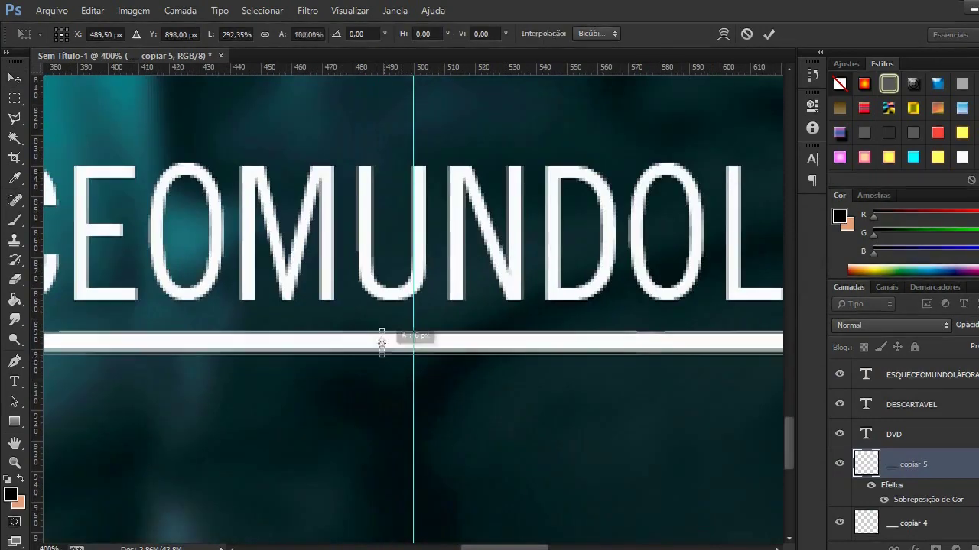
scroll(412, 306, down, 6)
key(Return)
scroll(412, 305, up, 2)
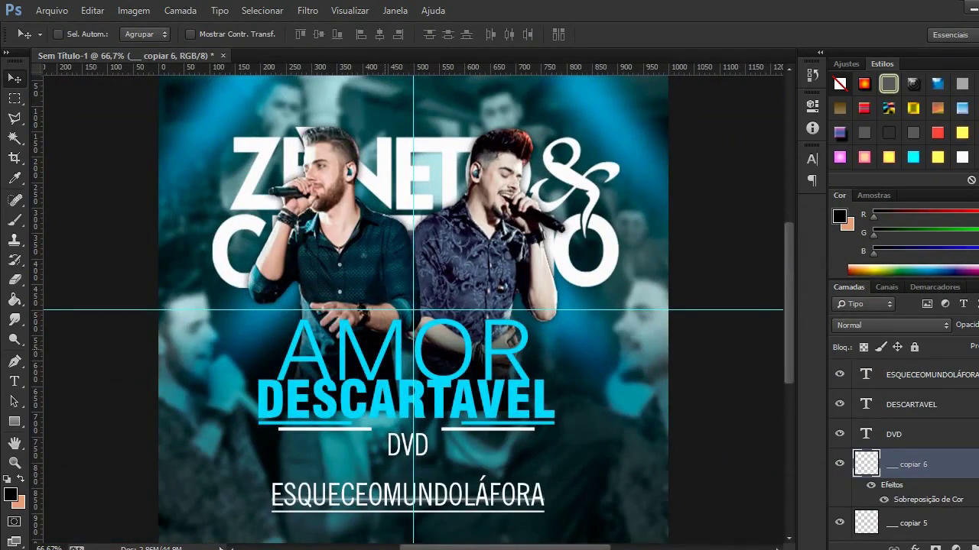
key(ctrl+minus)
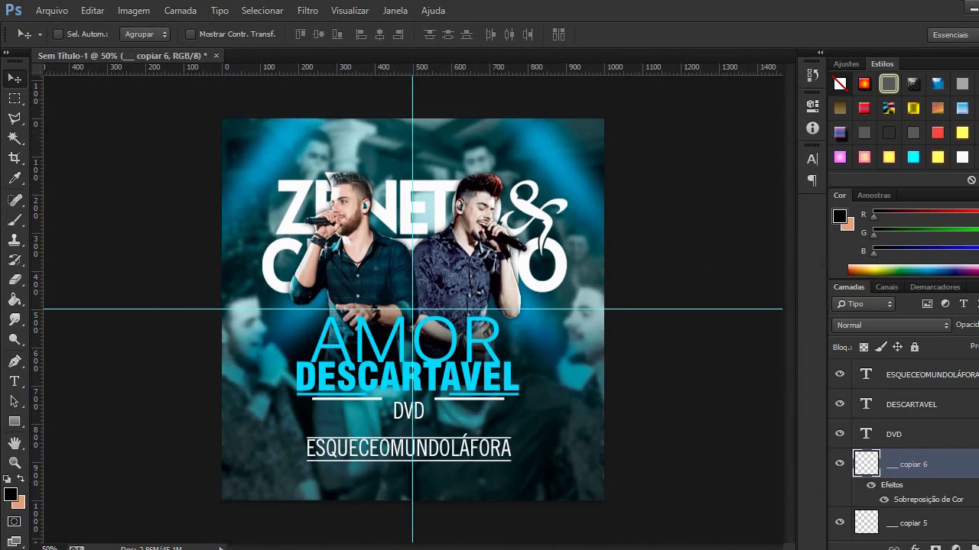
Step: Add the text ACESSEM in NewsGoth Cn BT at 11 pt and place it at the top centre of the canvas
click(917, 375)
key(t)
drag(256, 157, 577, 278)
text(ACESSE)
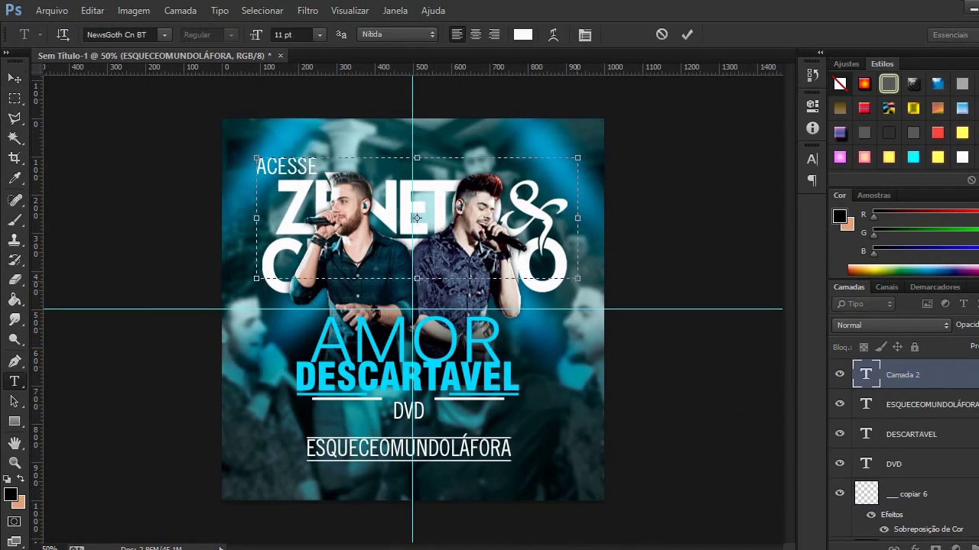
text(v)
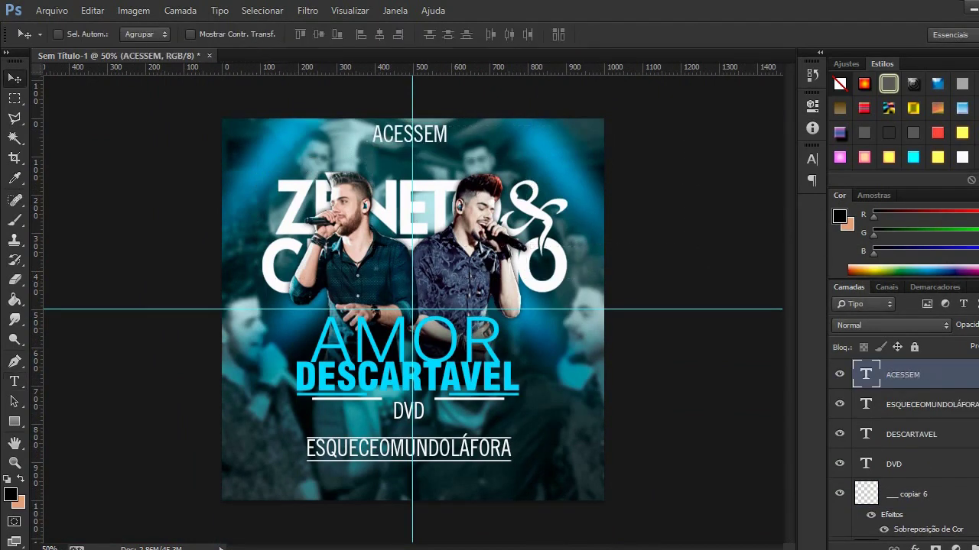
Step: Give the ACESSEM text a cyan Color Overlay and a drop shadow with 75% opacity, distance 5 px and size 35 px
double_click(948, 374)
click(534, 356)
click(874, 223)
click(344, 340)
key(Return)
click(530, 424)
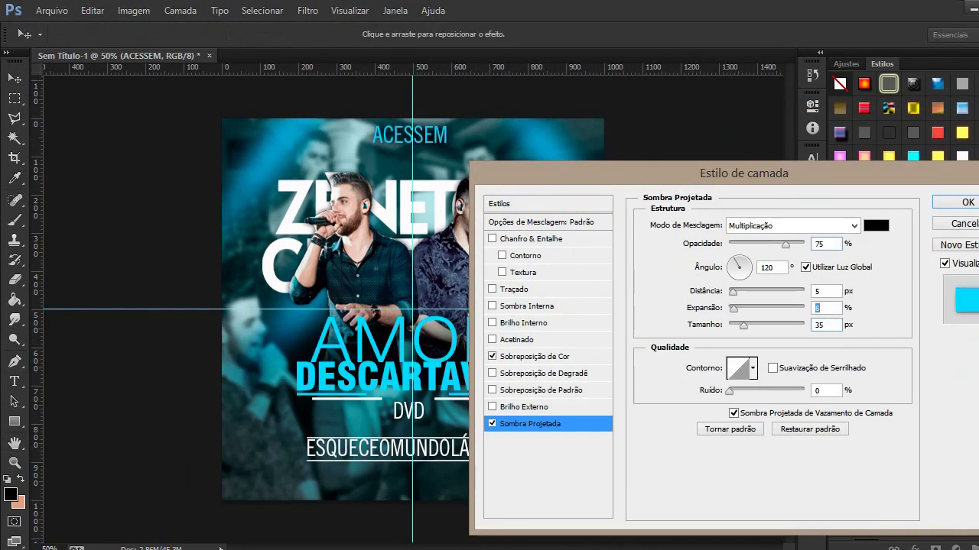
key(Return)
Step: Apply a drop shadow to the AMOR text with distance 8 px, spread 16% and size 40 px
scroll(905, 465, down, 3)
click(897, 480)
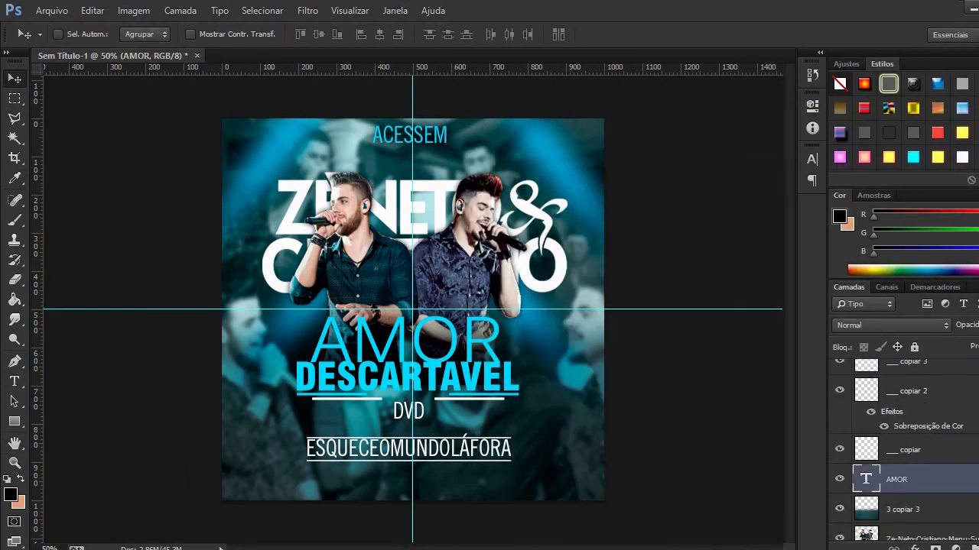
double_click(941, 479)
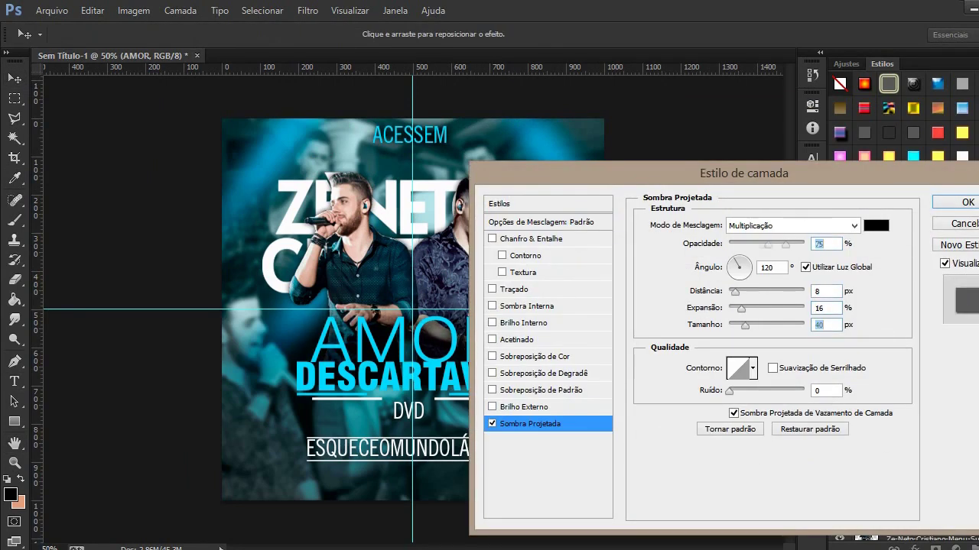
key(Return)
scroll(904, 451, up, 5)
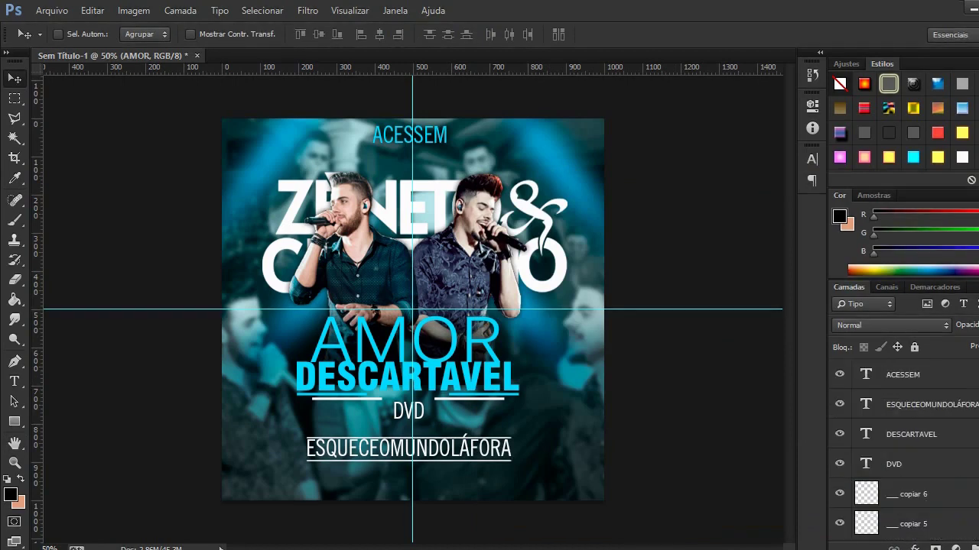
click(957, 548)
click(902, 230)
click(489, 161)
click(909, 135)
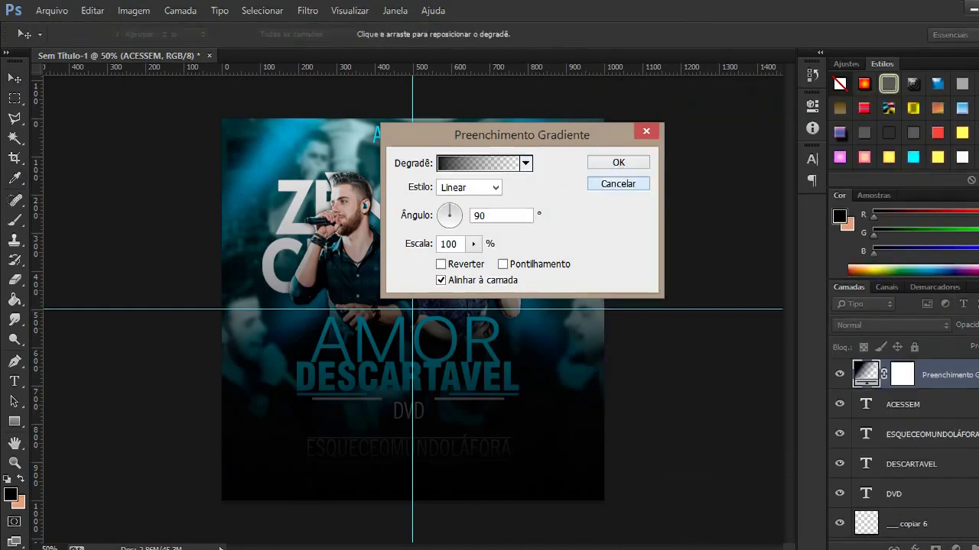
click(617, 183)
Step: Set the foreground colour to white and add a radial white-to-transparent gradient fill layer over the artwork
key(x)
click(10, 495)
click(699, 154)
key(Return)
click(957, 548)
click(902, 230)
click(495, 187)
click(451, 214)
click(618, 162)
Step: Duplicate the white radial glow as a rasterized layer and set its blend mode to Subexposição Linear (Linear Dodge)
key(ctrl+j)
right_click(925, 390)
click(864, 324)
click(887, 154)
key(ctrl+j)
Step: Shrink the white glow to a small spot and place it just left of the AMOR text
key(ctrl+t)
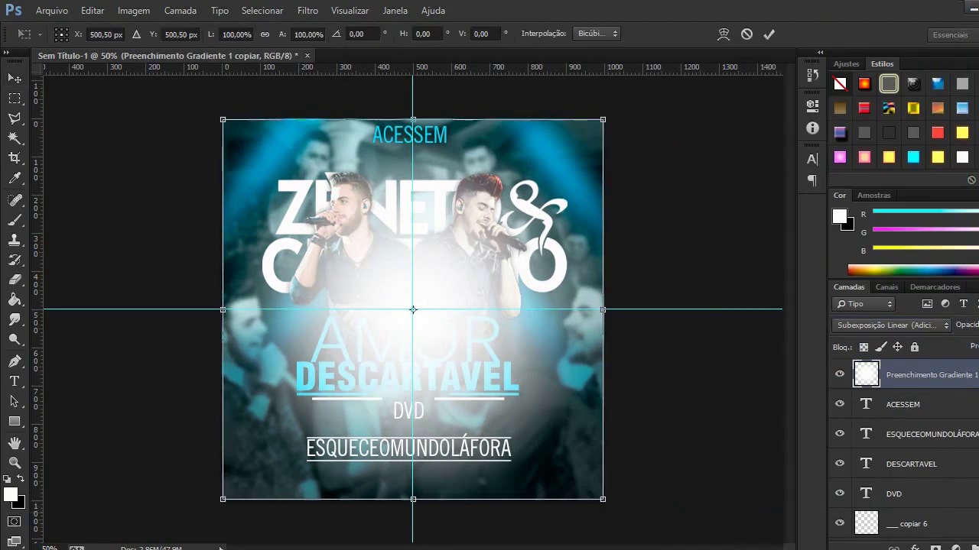
drag(602, 501, 337, 229)
key(Return)
drag(275, 176, 260, 321)
Step: Try to colorize the white glow with Hue/Saturation at hue 180 and saturation 25
right_click(918, 374)
click(742, 498)
key(ctrl+u)
drag(870, 312, 888, 313)
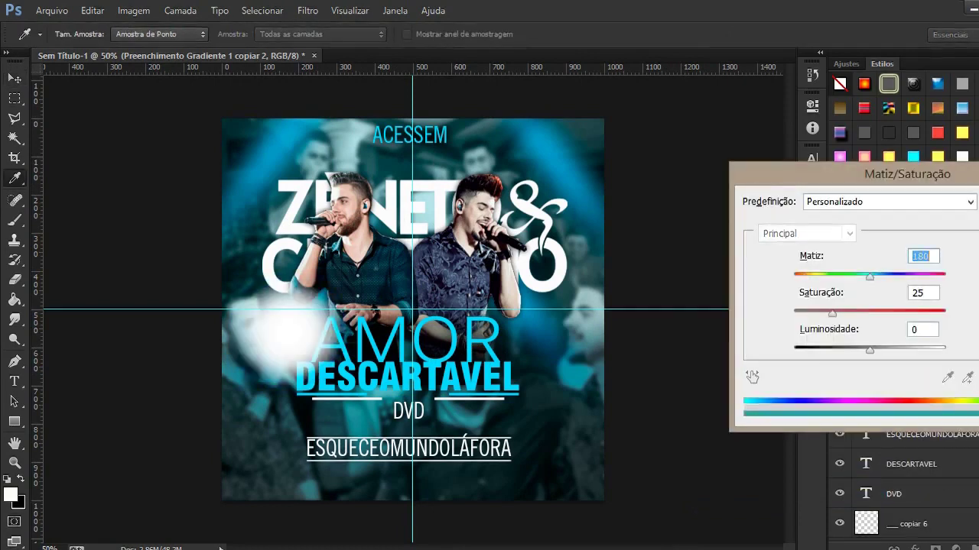
key(Return)
Step: Give the glow a Color Overlay in cyan 42d8fe
double_click(955, 374)
click(534, 356)
click(874, 221)
click(910, 243)
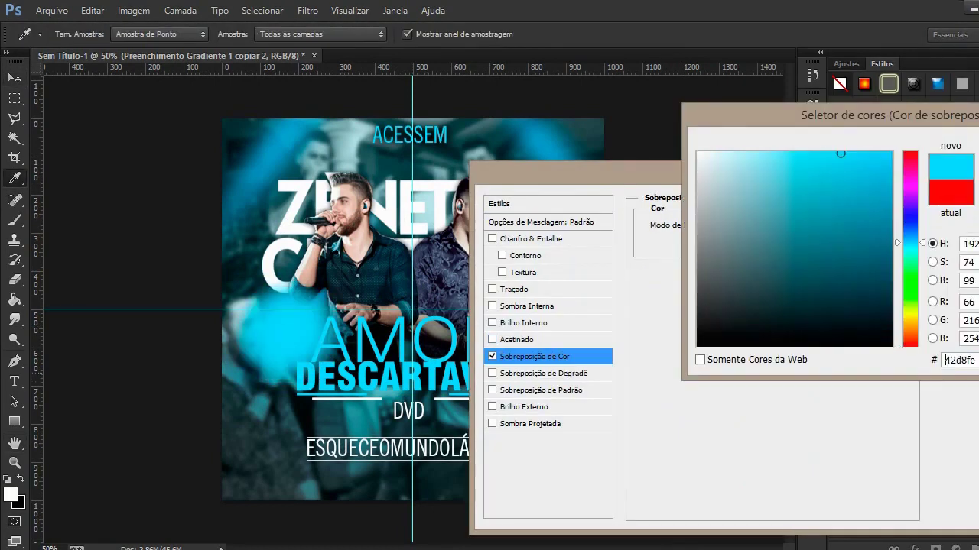
key(Return)
click(963, 200)
Step: Rasterize the cyan glow's layer style and try out blend modes on it, including Luz do Pino
click(921, 325)
click(887, 154)
right_click(918, 375)
click(688, 229)
click(891, 325)
click(879, 153)
click(890, 325)
click(873, 123)
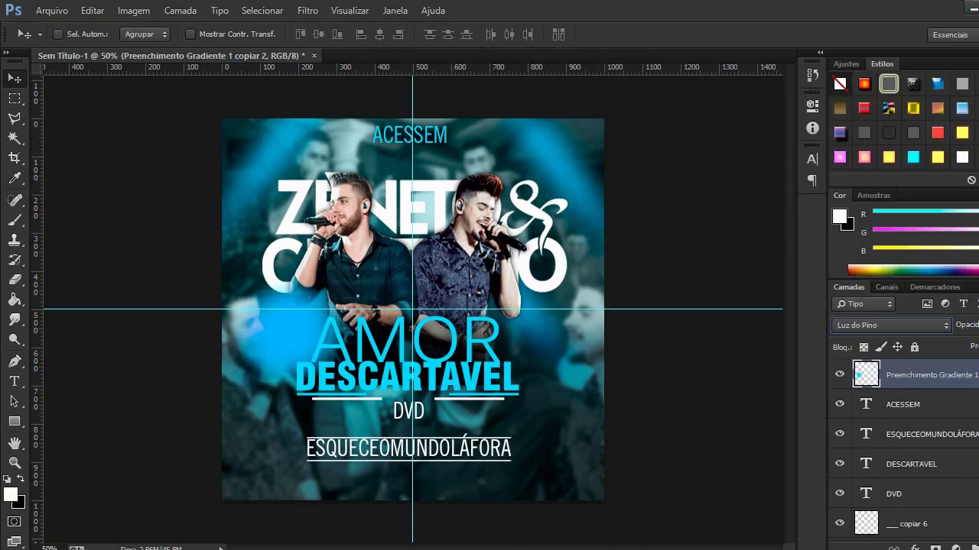
click(890, 325)
click(854, 386)
Step: Shift the glow over the blurred face at the left edge and cycle its blend mode to Subexposição de Cores
drag(357, 341, 341, 306)
key(shift+minus)
key(shift+minus)
key(shift+minus)
key(shift+minus)
key(shift+minus)
key(shift+minus)
key(shift+minus)
key(shift+minus)
key(shift+minus)
key(shift+minus)
key(shift+minus)
key(shift+minus)
key(shift+minus)
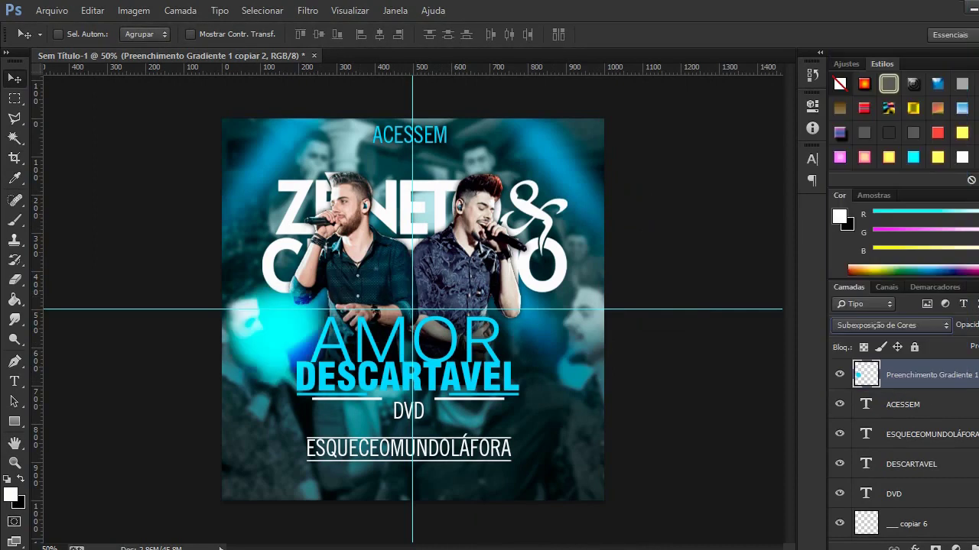
Step: Place copies of the cyan glow over the right face and the lower corners, using the Luz Indireta blend mode
drag(558, 379, 573, 471)
key(ctrl+minus)
key(ctrl+plus)
key(ctrl+plus)
key(ctrl+alt+z)
key(ctrl+alt+z)
key(ctrl+alt+z)
key(ctrl+alt+z)
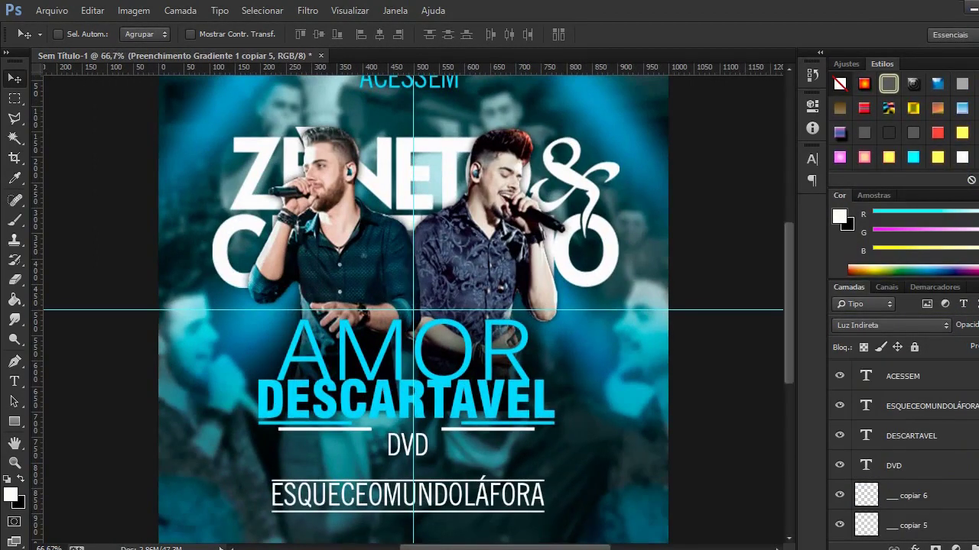
Step: Add a black-to-transparent gradient fill layer directly beneath the AMOR text layer
key(ctrl+alt+z)
key(ctrl+alt+z)
key(ctrl+minus)
key(ctrl+minus)
key(ctrl+minus)
key(ctrl+minus)
key(ctrl+plus)
key(ctrl+plus)
key(ctrl+plus)
key(ctrl+plus)
key(ctrl+minus)
key(ctrl+alt+z)
key(ctrl+alt+z)
key(ctrl+alt+z)
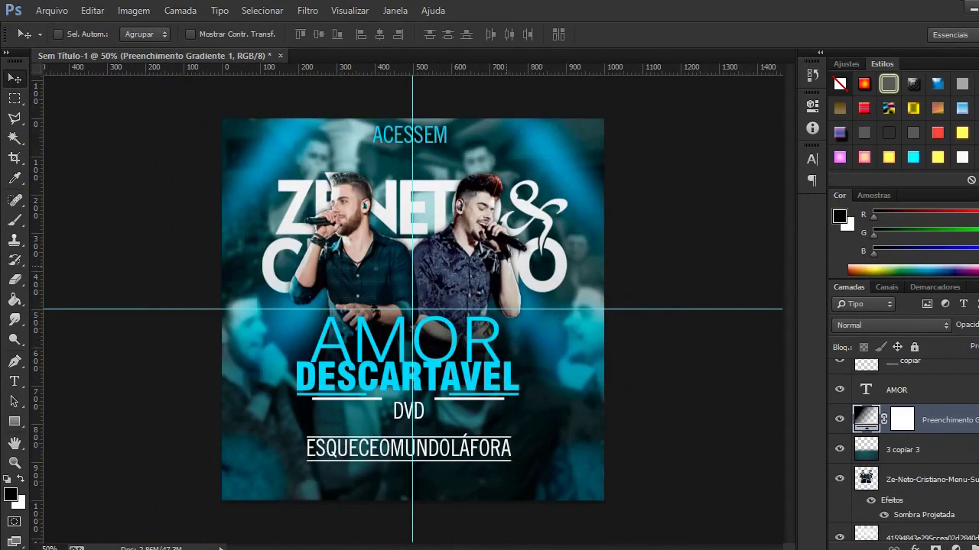
Step: Create a text box across the middle of the cover and enter the designer's signature line
key(t)
drag(243, 226, 555, 376)
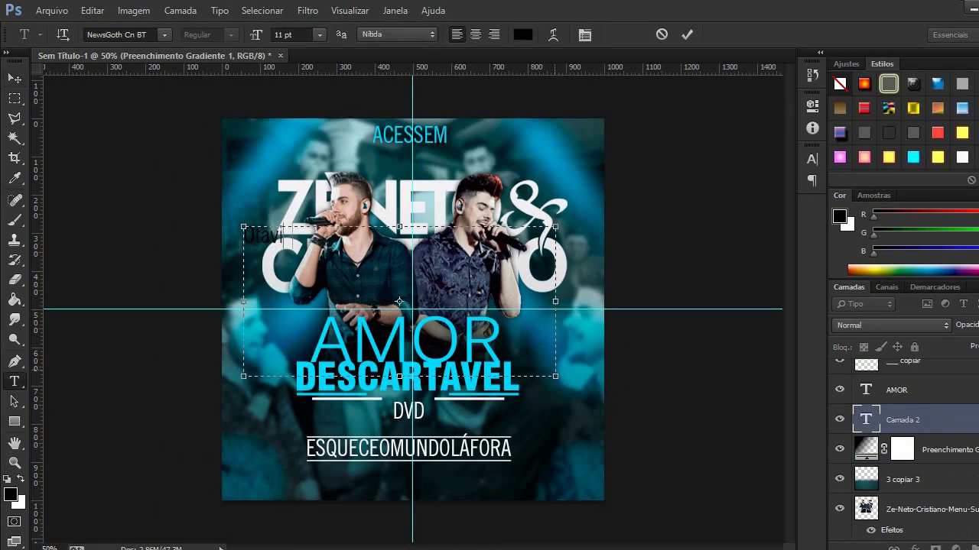
text(Otavio Art Designer)
Step: Set the whole designer signature in the YellowLlama font at 2 pt
key(ctrl+a)
click(164, 34)
scroll(191, 306, down, 15)
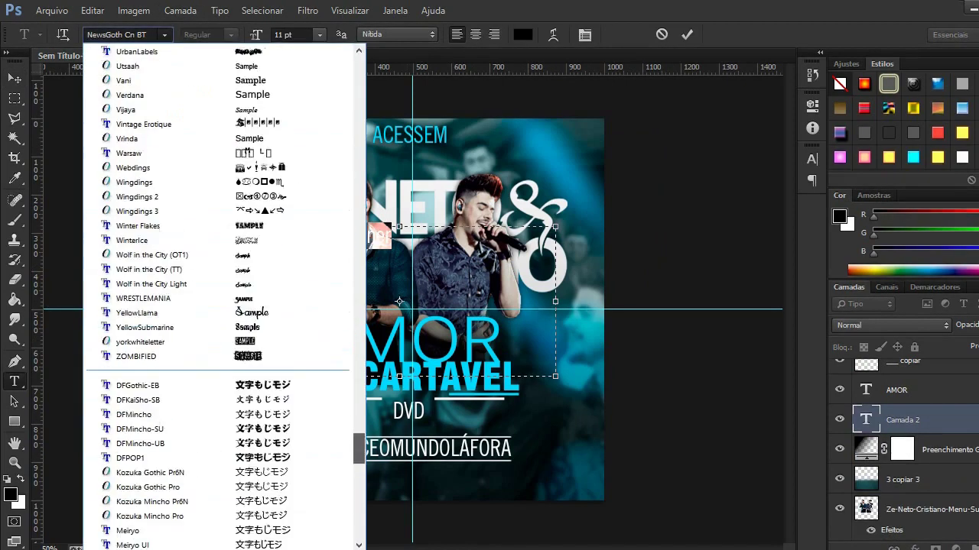
click(153, 313)
click(320, 34)
click(308, 53)
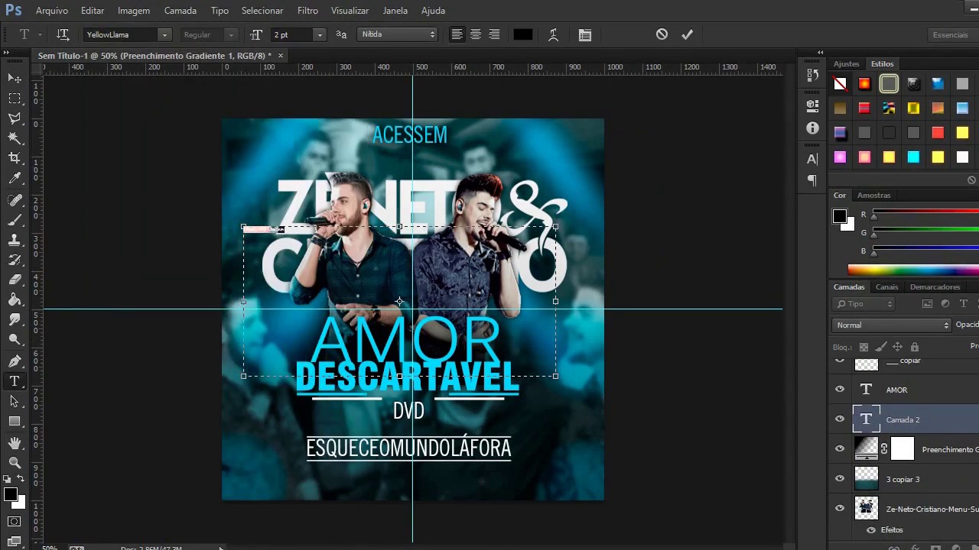
key(Return)
Step: Place the designer signature at the bottom centre of the cover in white at 4 pt
drag(290, 232, 411, 486)
click(523, 35)
key(Return)
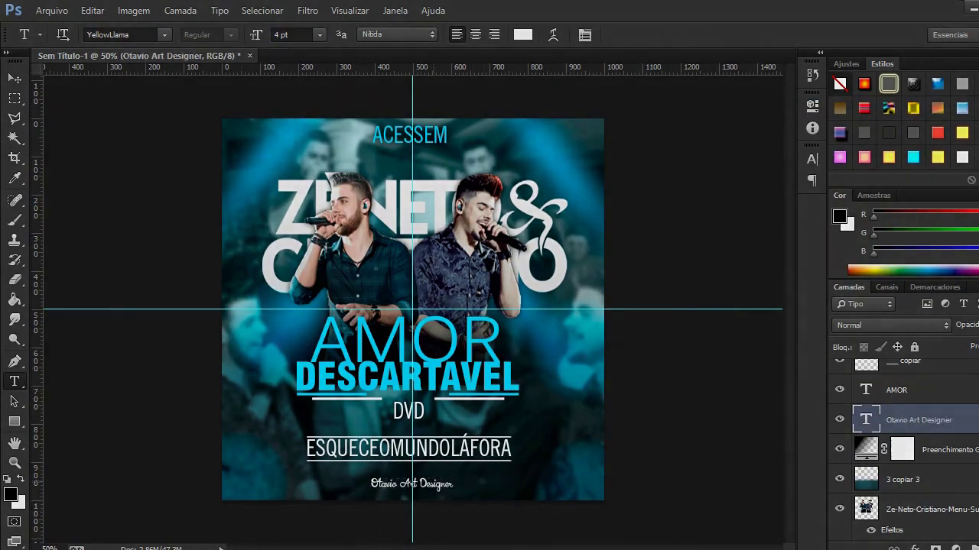
Step: Enlarge the designer signature to 5 pt
triple_click(411, 486)
click(320, 35)
click(290, 34)
text(5)
key(ctrl+Return)
key(v)
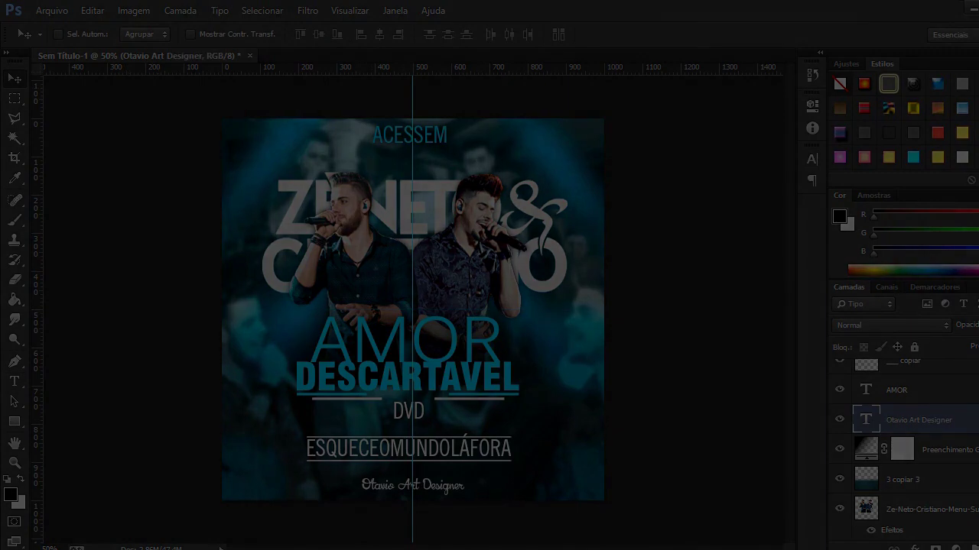